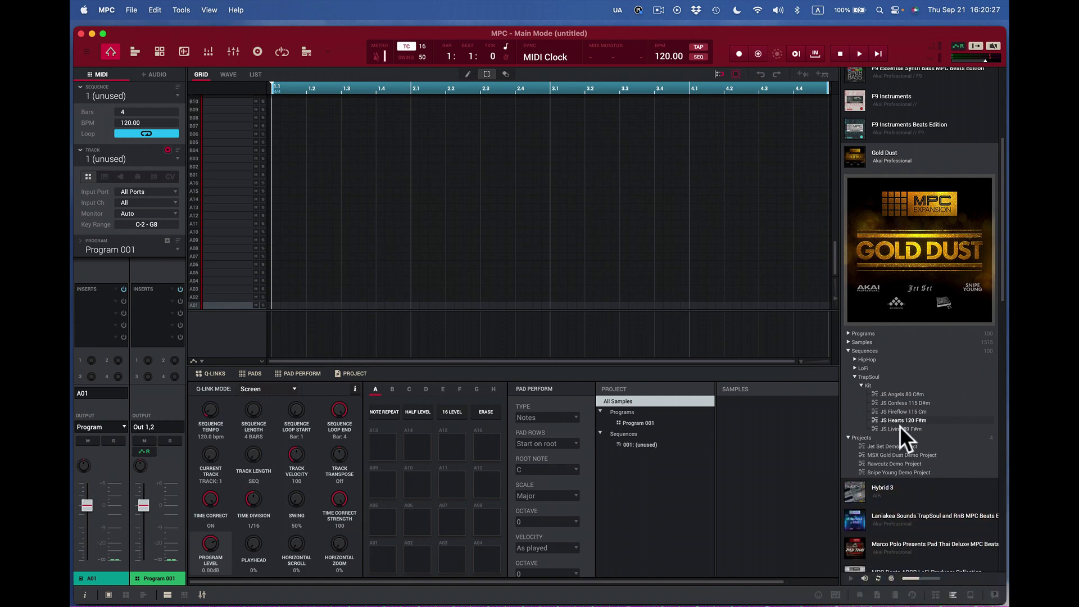
# Load the TrapSoul kit sequence JS Hearts 120 F#m from Gold Dust and play it with all eight bars in view.
pyautogui.doubleClick(871, 415)
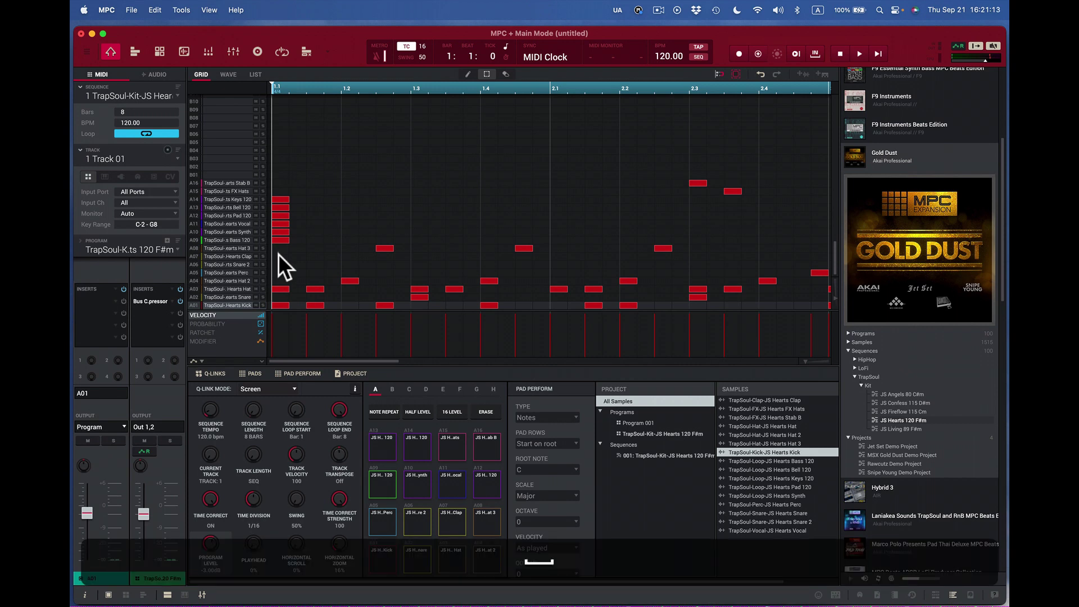
pyautogui.press('space')
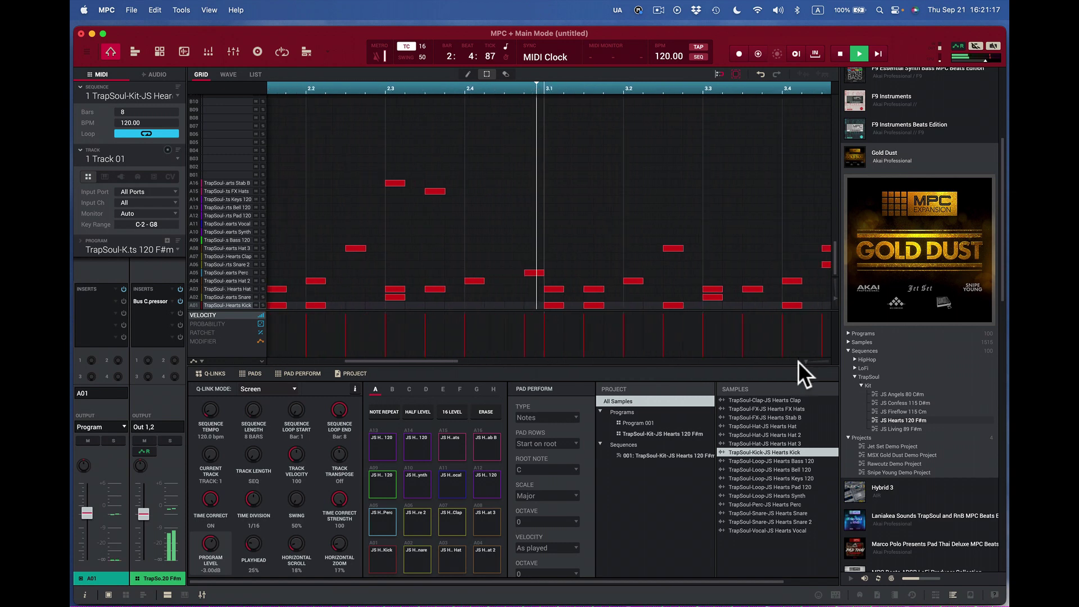
pyautogui.moveTo(798, 362); pyautogui.dragTo(756, 364)
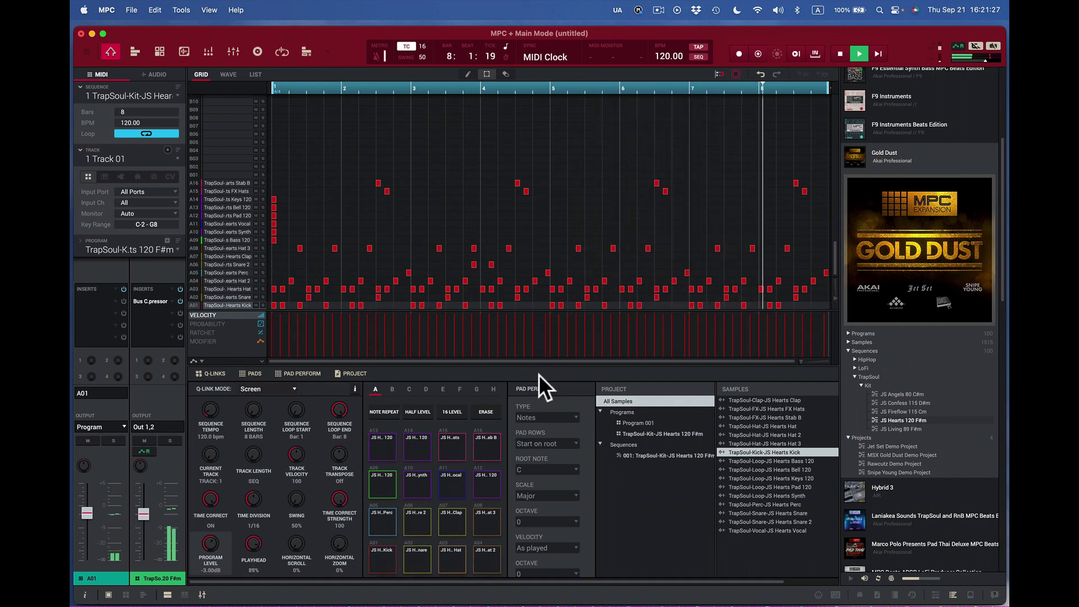
pyautogui.press('space')
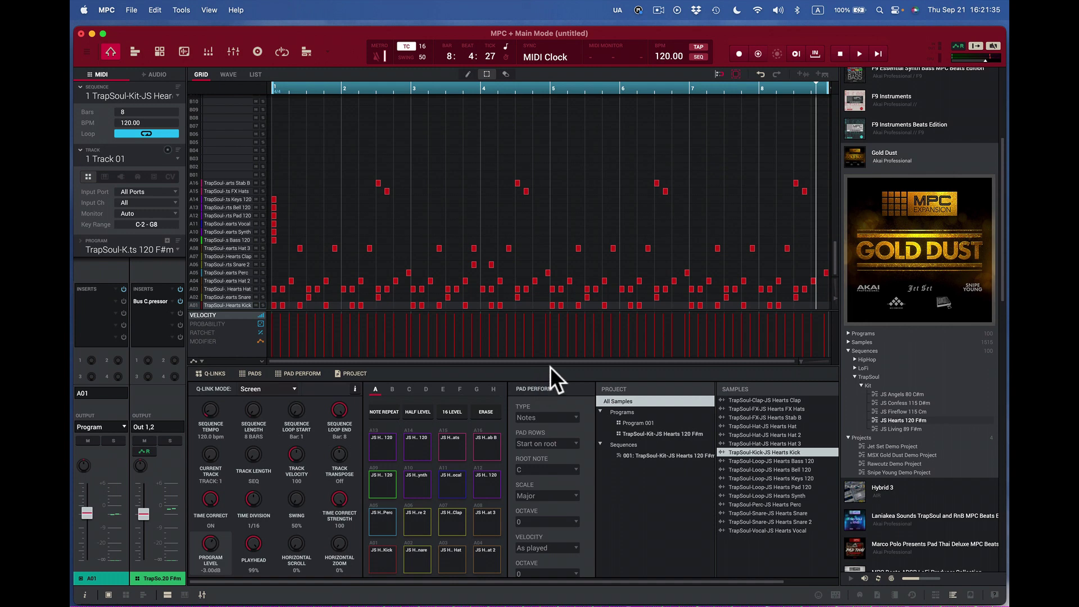
pyautogui.press('space')
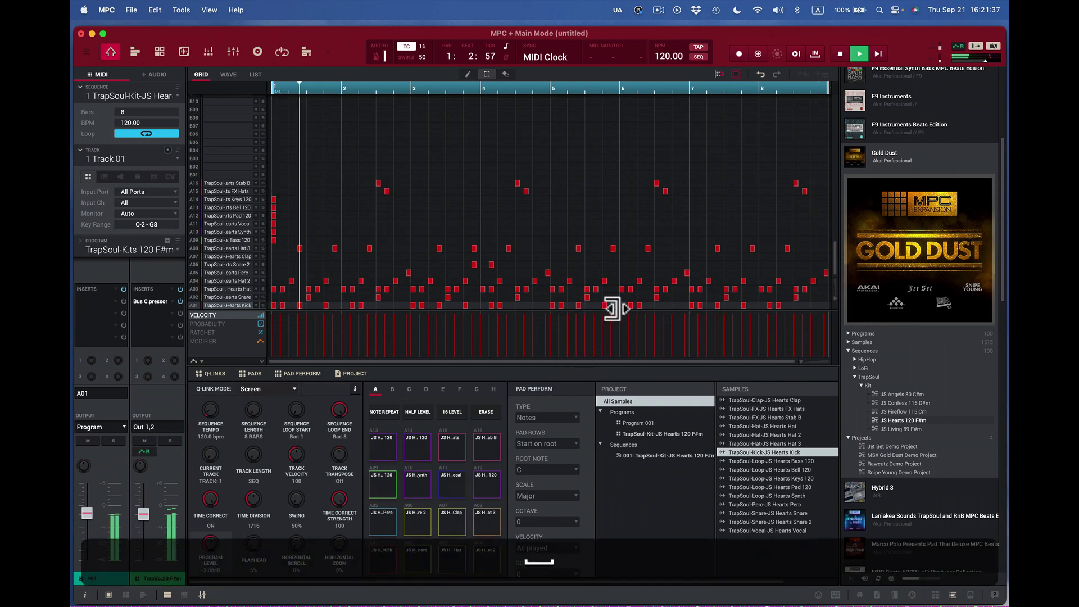
pyautogui.press('space')
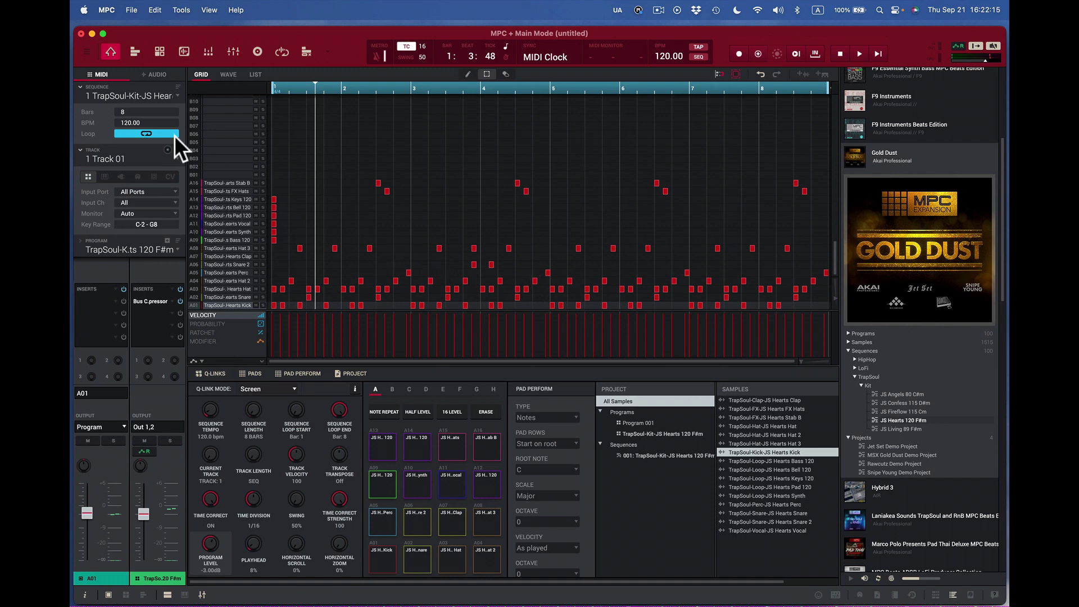
# Open program editing for the bass loop on pad A09, stop its sound and hide the browser.
pyautogui.click(160, 52)
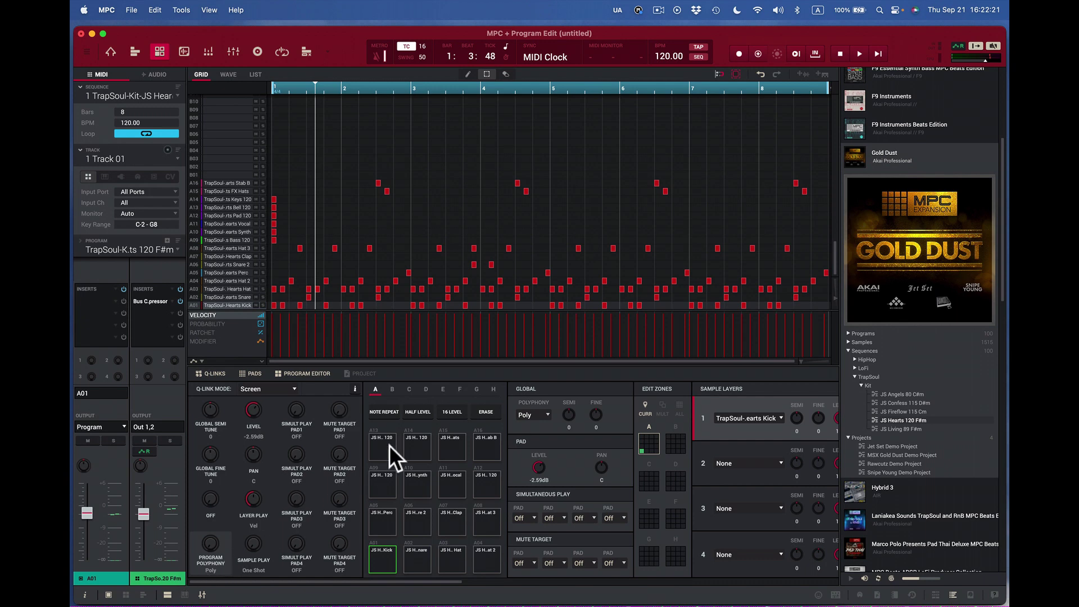
pyautogui.click(387, 485)
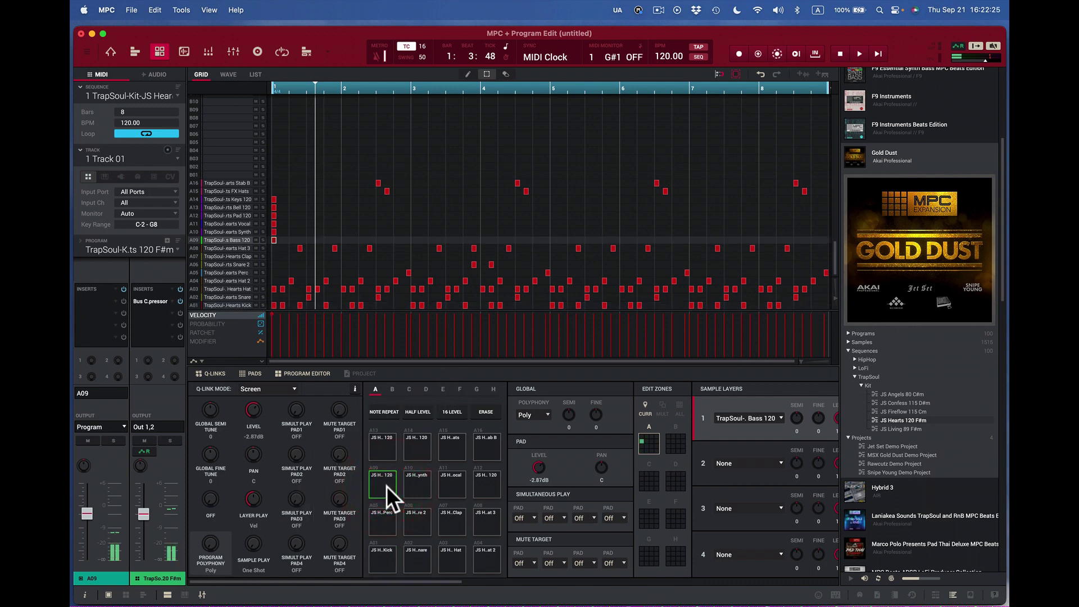
pyautogui.click(840, 53)
pyautogui.press('x')
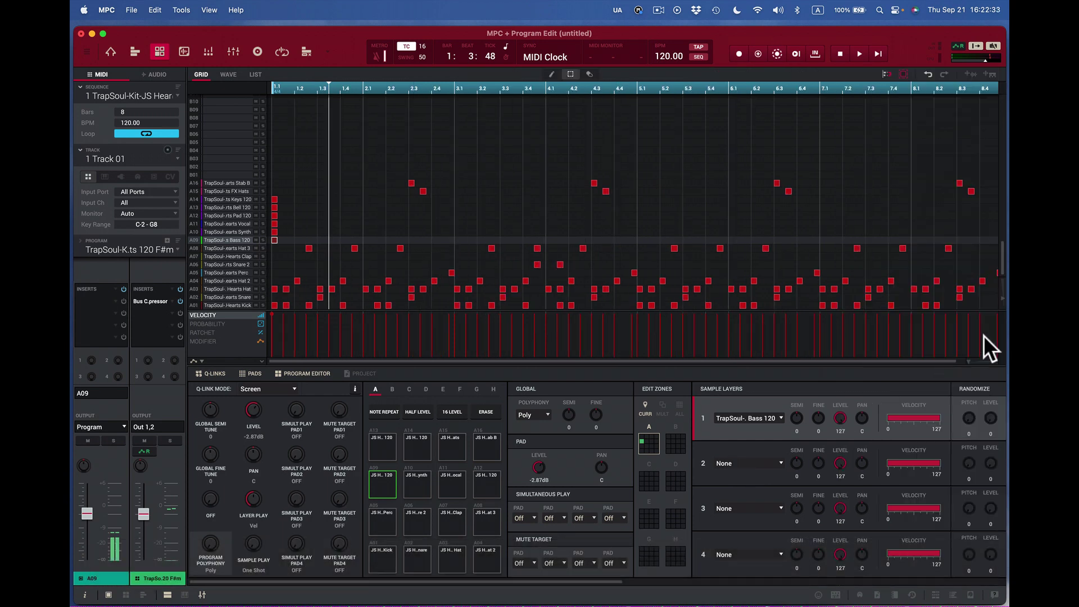
# Compare the One-Shot and Note-On sample play modes for the bass pad A09, leaving it on Note-On.
pyautogui.hscroll(5, 767, 512)
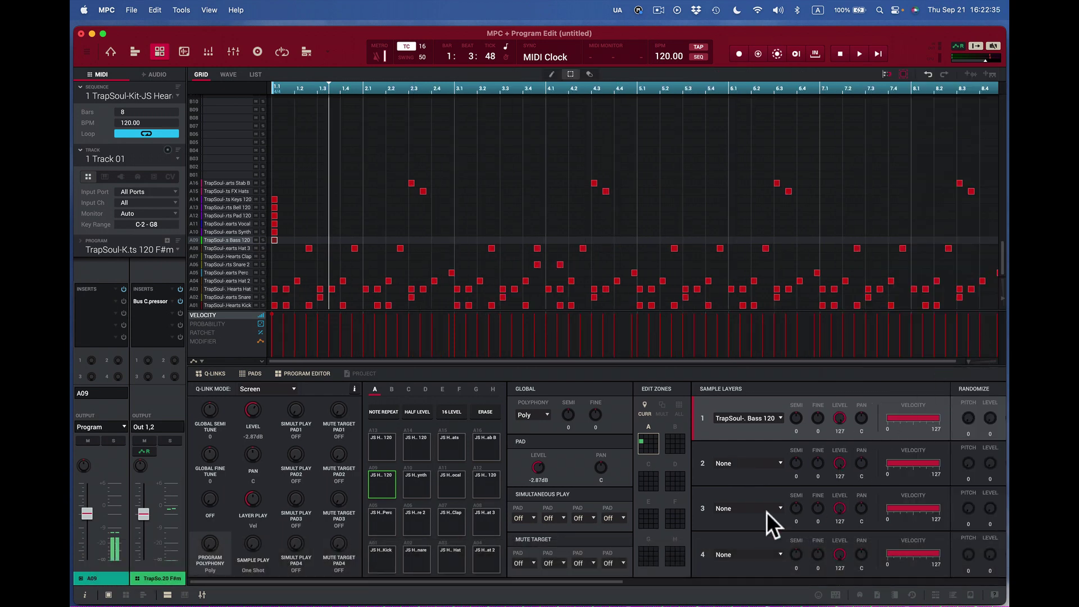
pyautogui.hscroll(10, 781, 522)
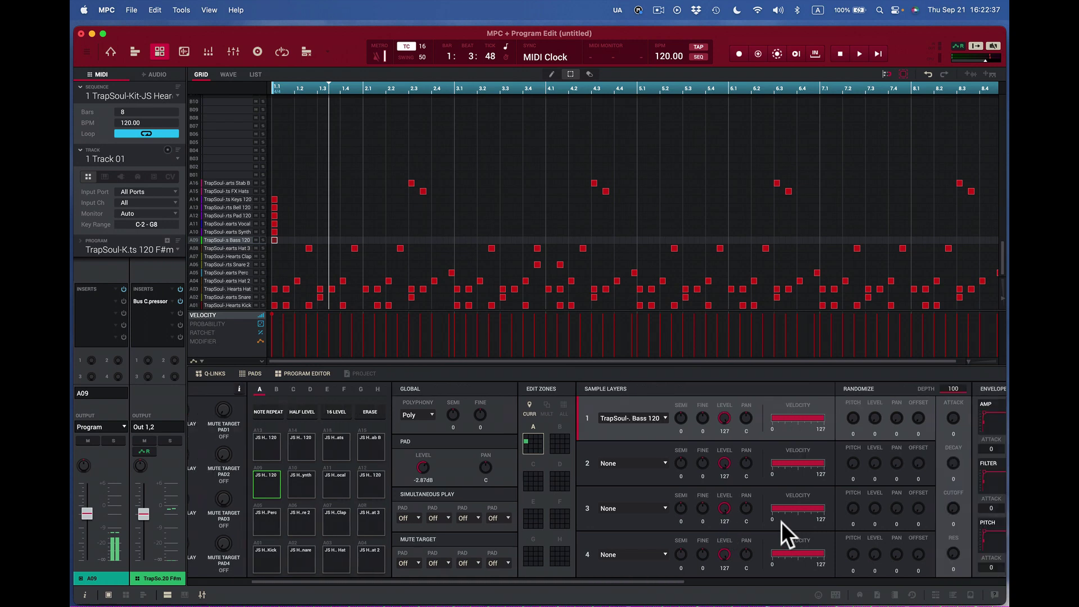
pyautogui.hscroll(5, 781, 522)
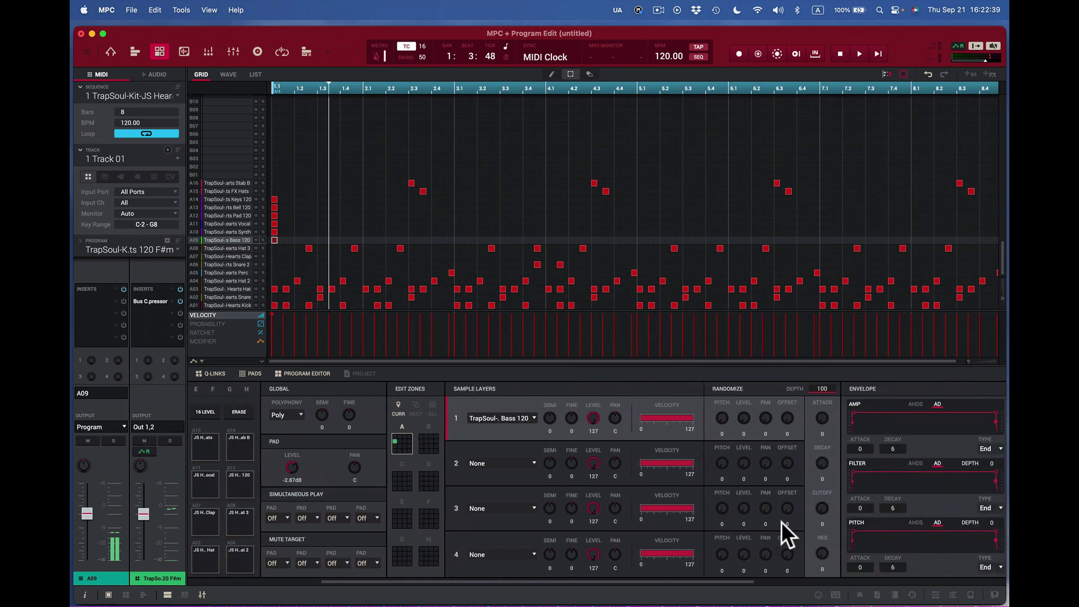
pyautogui.hscroll(6, 781, 521)
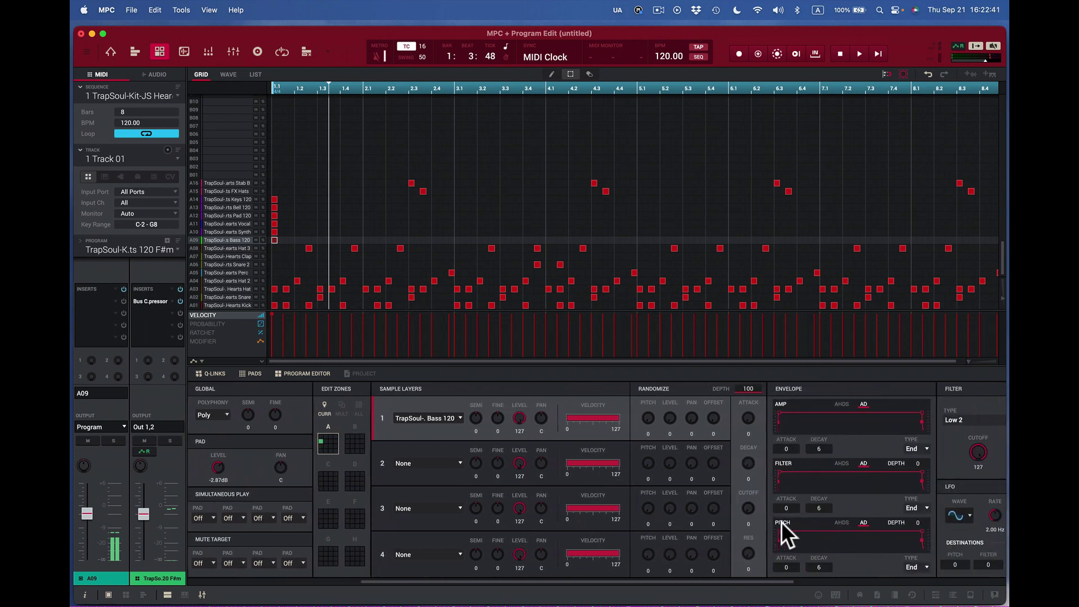
pyautogui.hscroll(9, 781, 522)
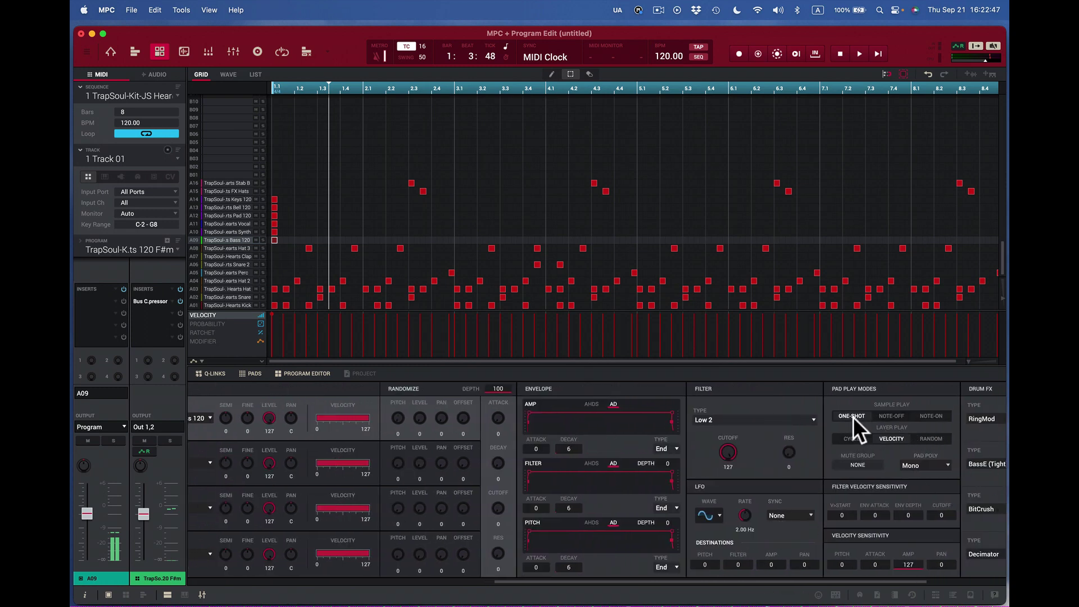
pyautogui.click(933, 417)
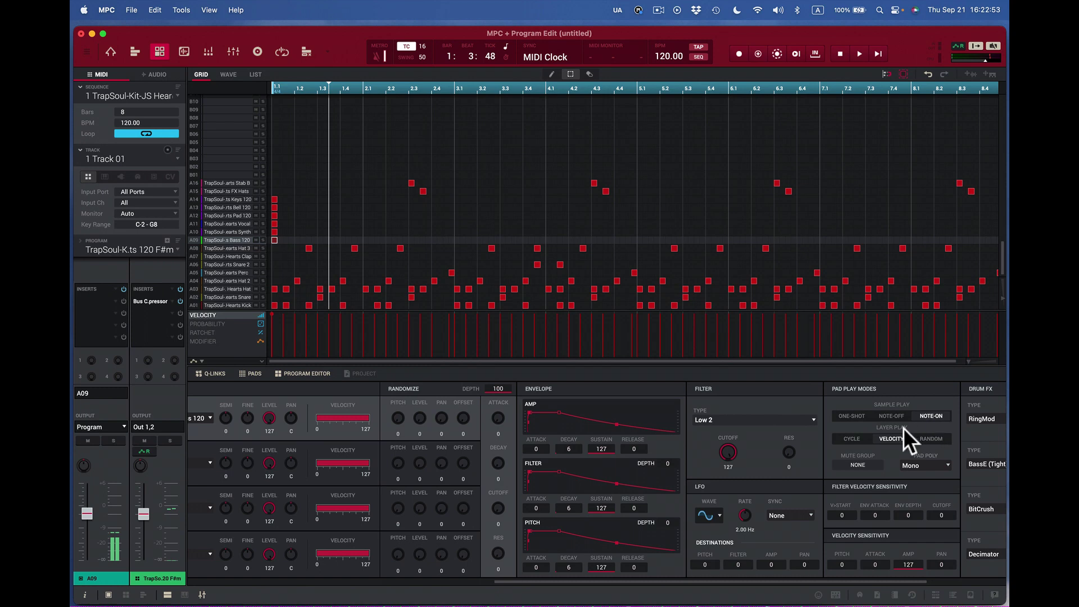
pyautogui.click(858, 415)
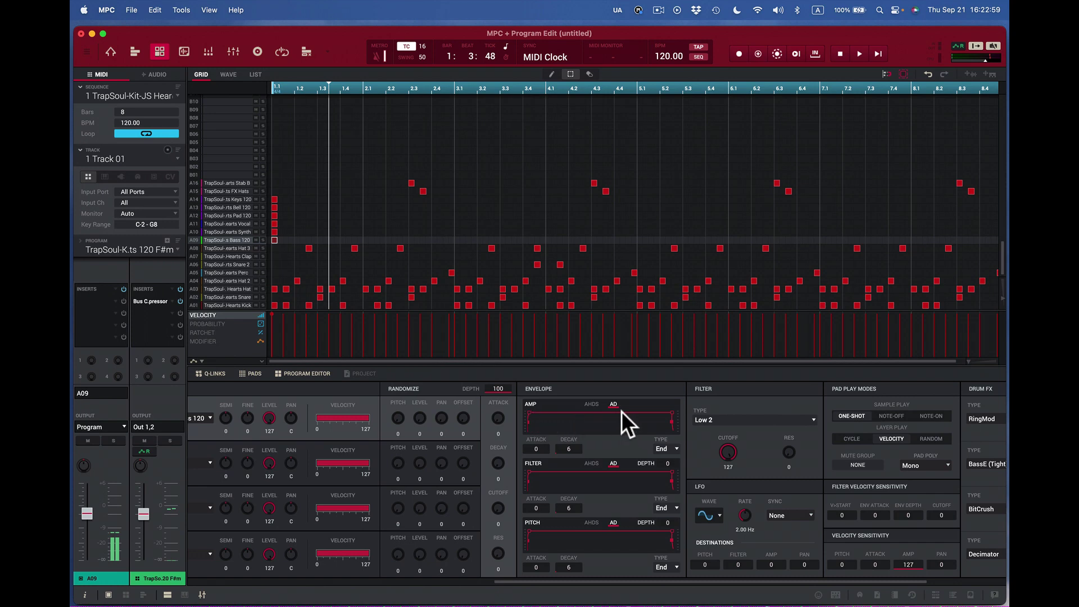
pyautogui.click(934, 416)
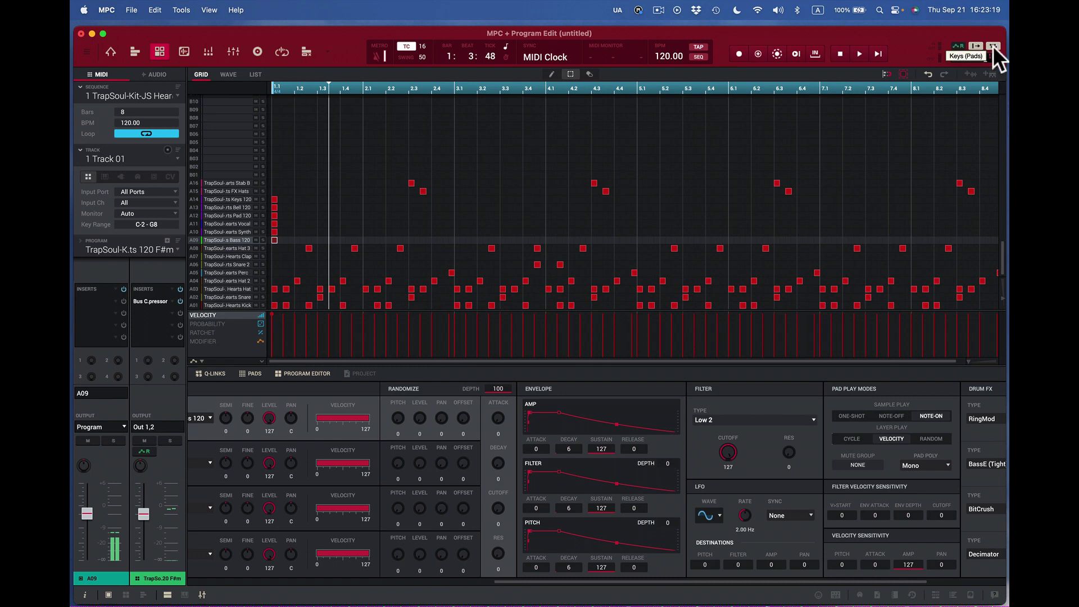
# Set the synth, vocal, pad, bell and keys loops on pads A10 to A14 to Note-On, then stop playback.
pyautogui.press('w')
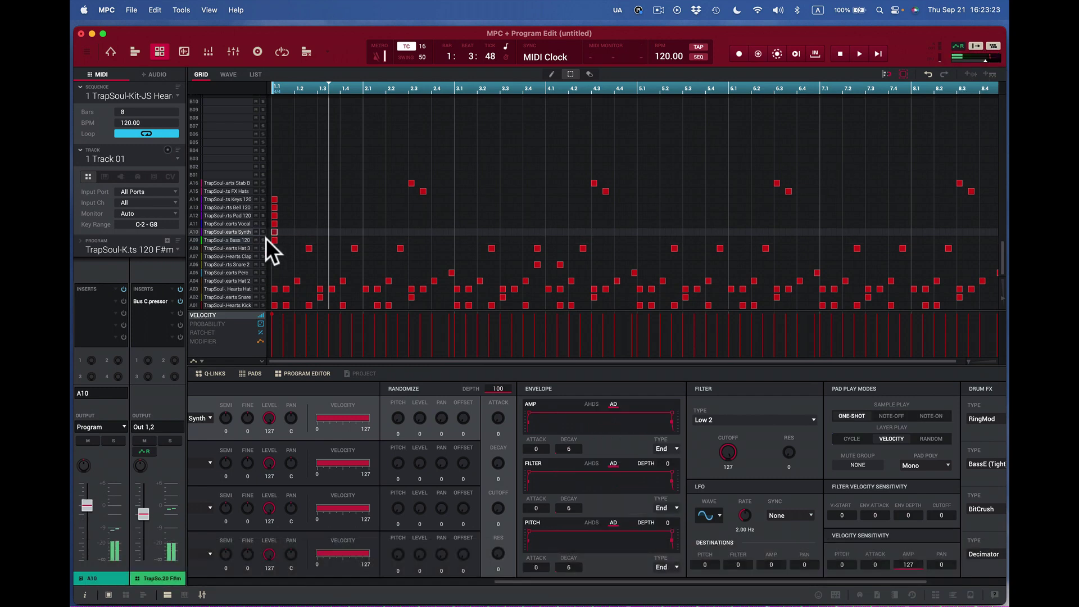
pyautogui.click(935, 416)
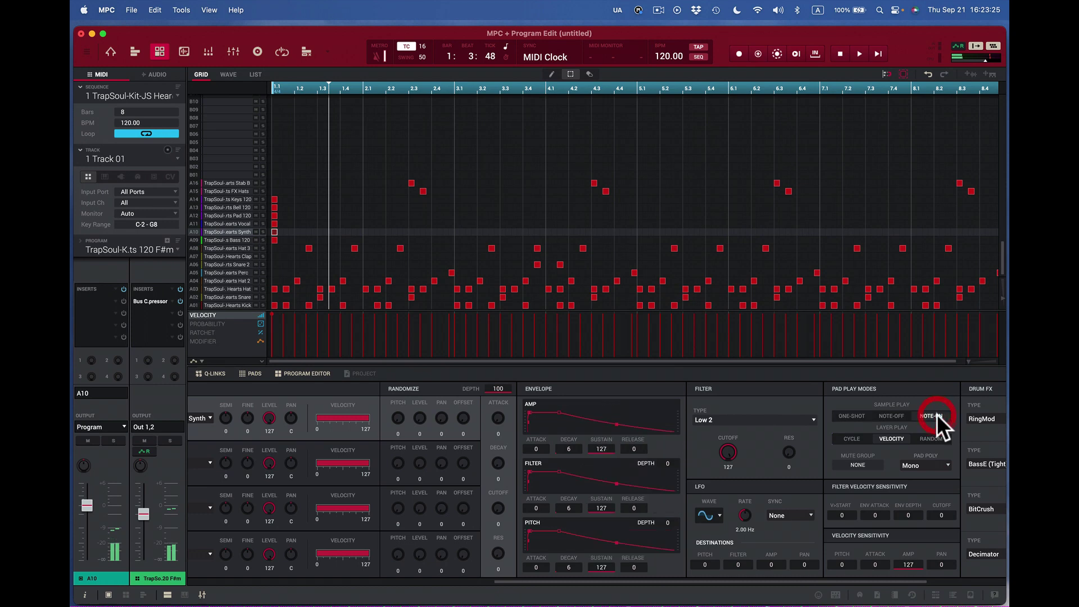
pyautogui.press('e')
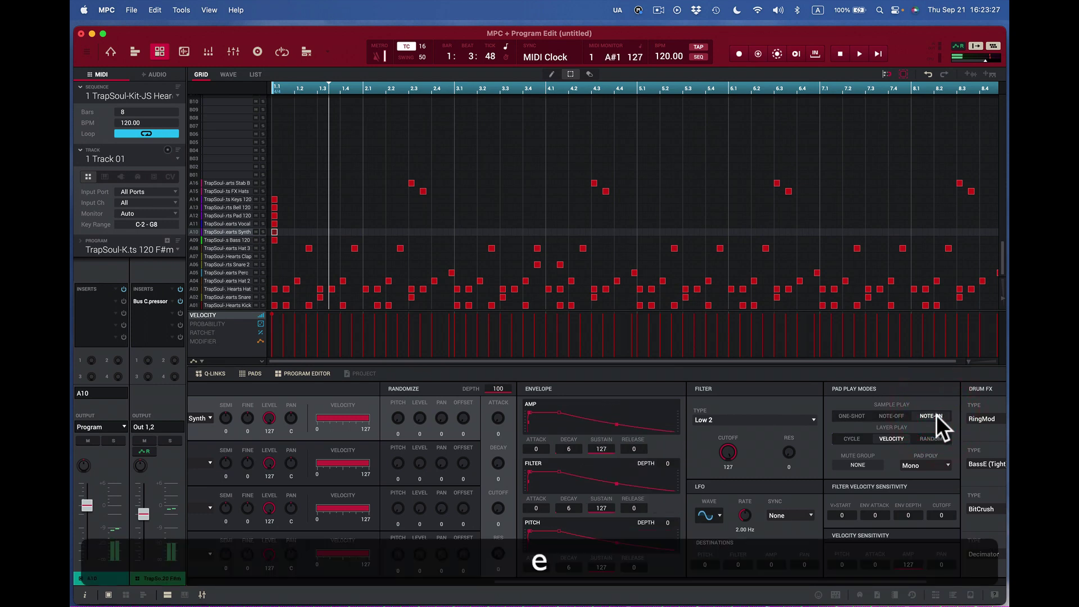
pyautogui.click(934, 416)
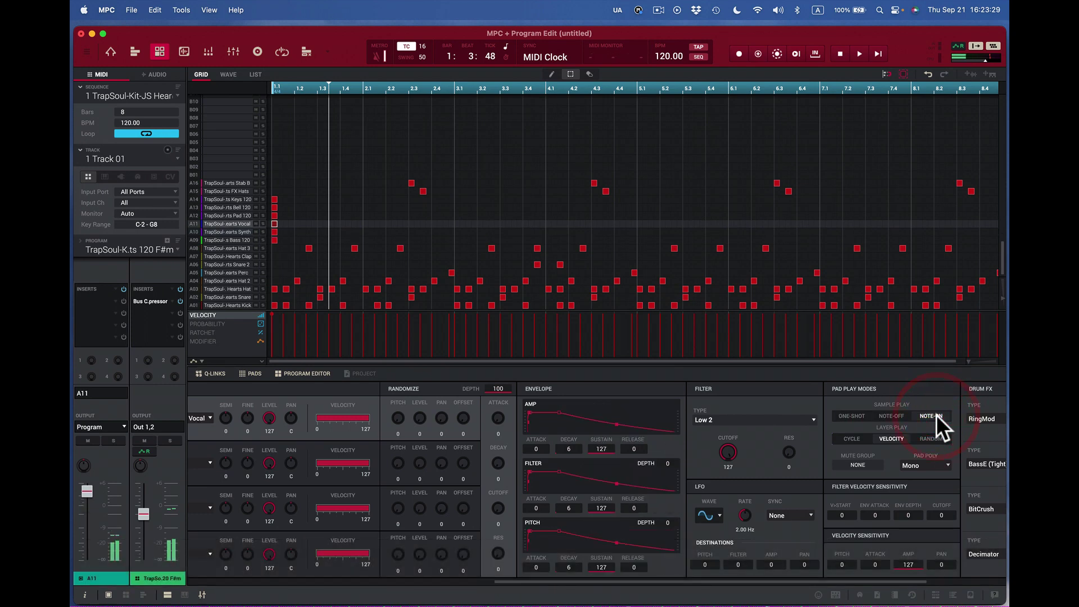
pyautogui.press('r')
pyautogui.click(935, 415)
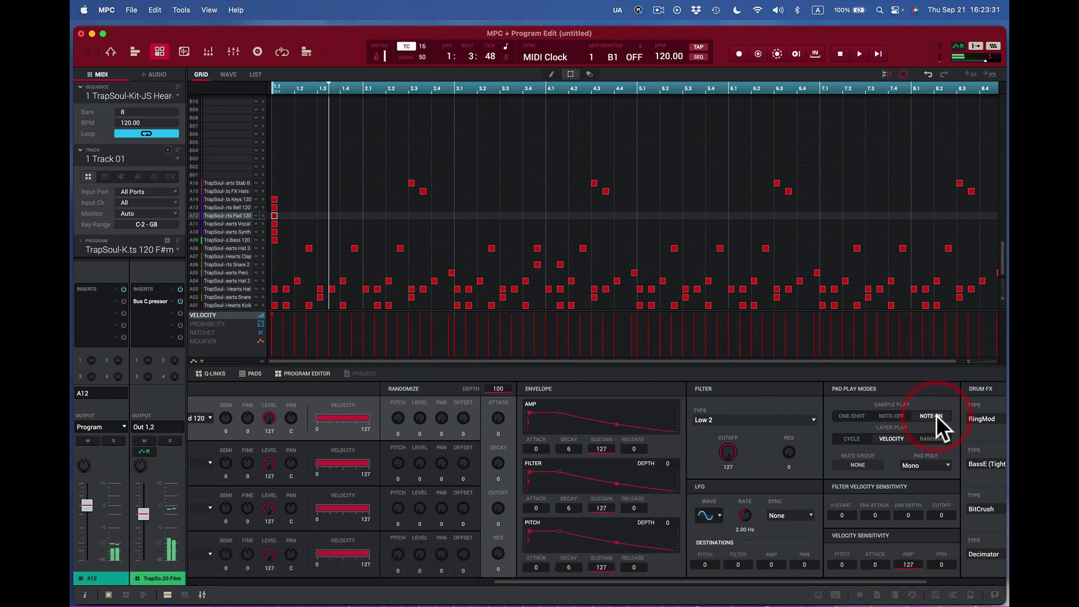
pyautogui.press('2')
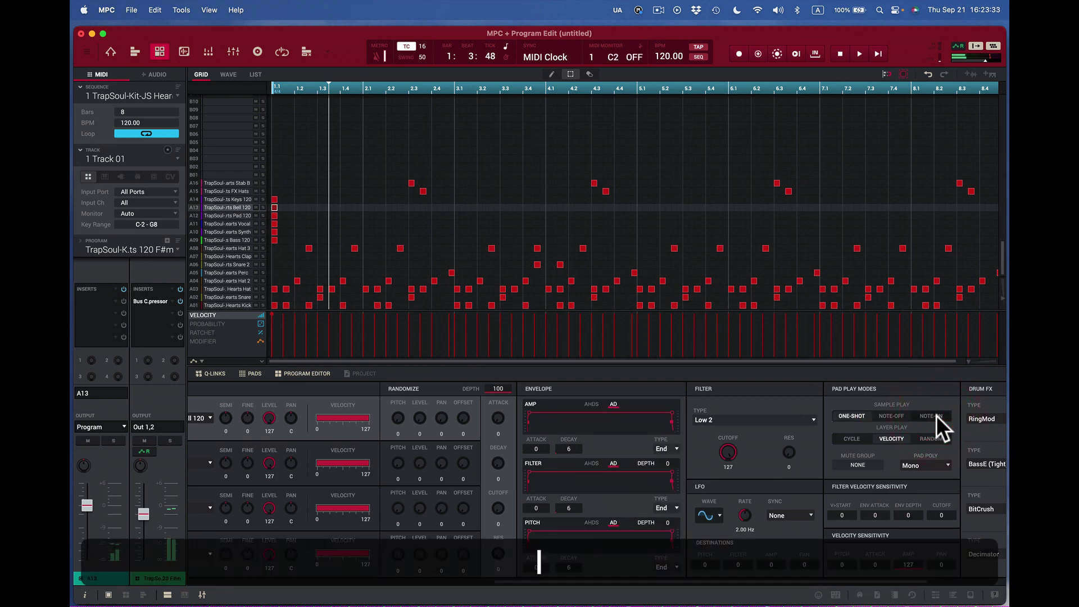
pyautogui.click(936, 415)
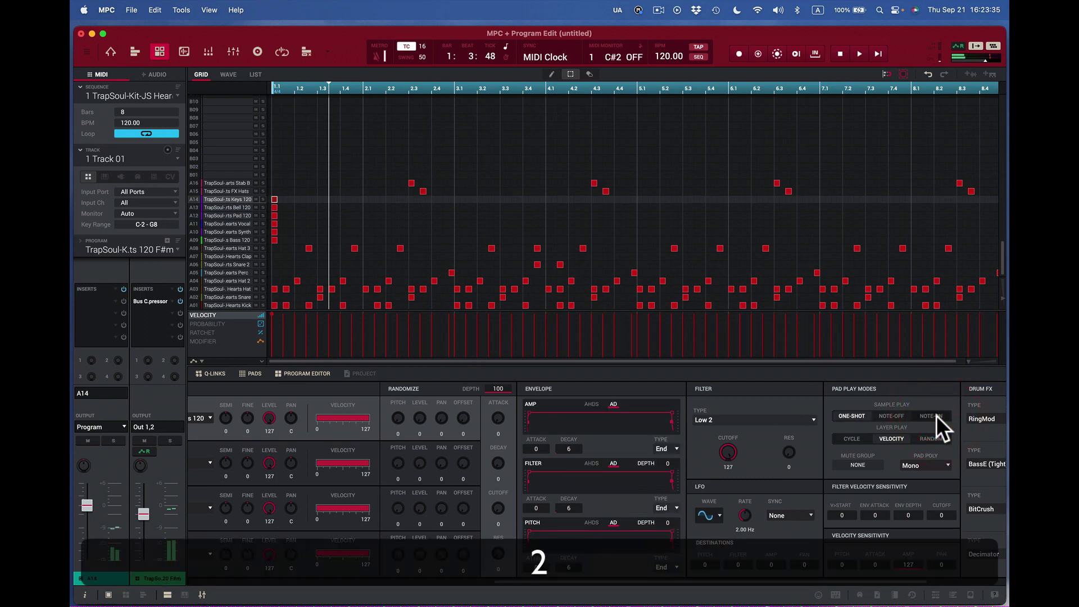
pyautogui.click(937, 415)
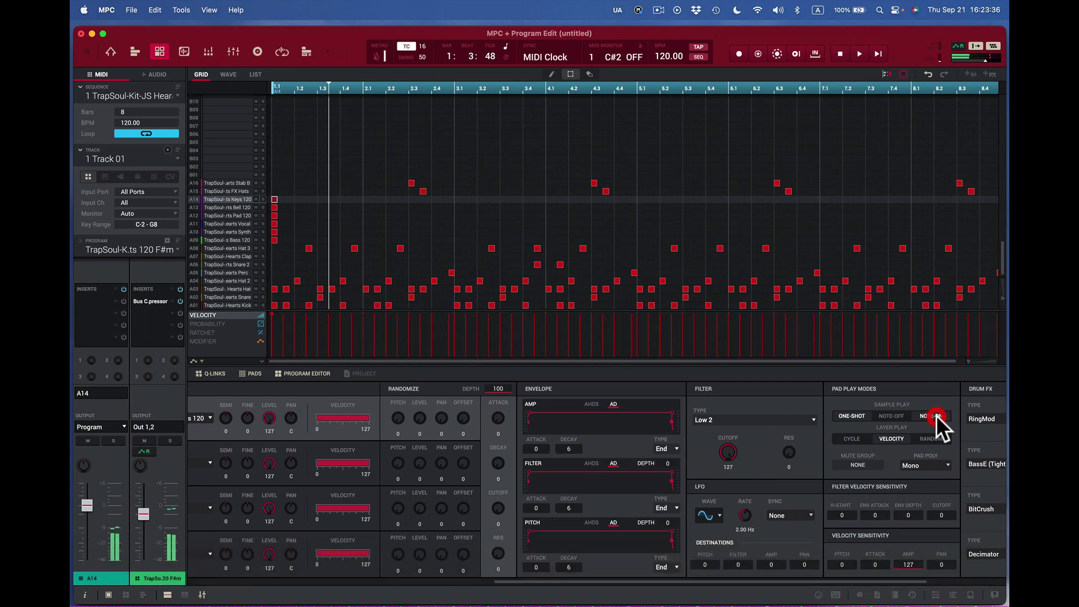
pyautogui.click(838, 54)
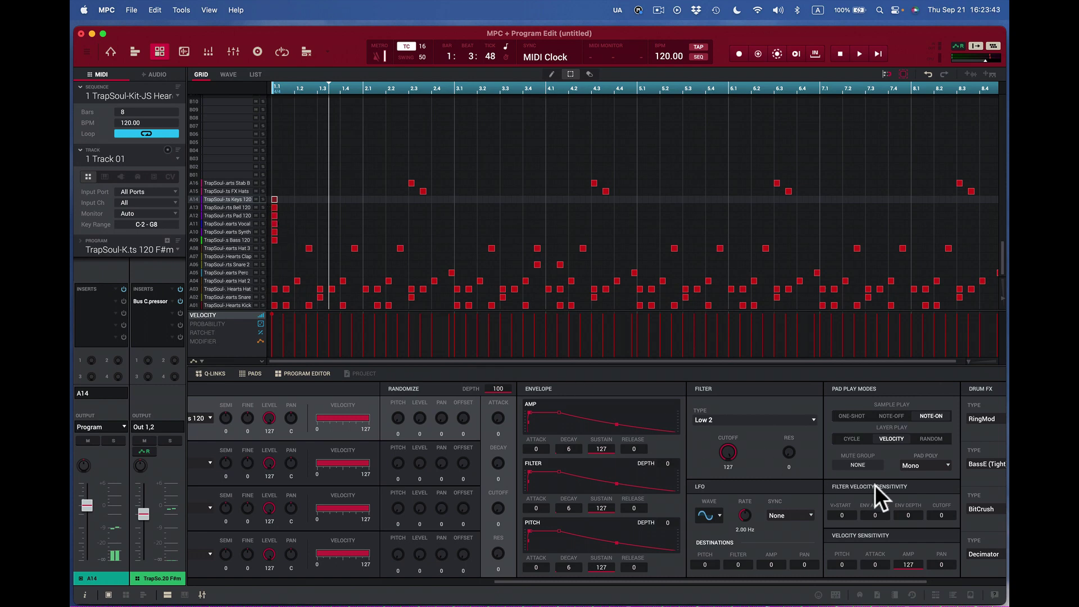
# Audition the bass loop on pad A09 and toggle the Keys (Pads) computer-keyboard triggering.
pyautogui.press('q')
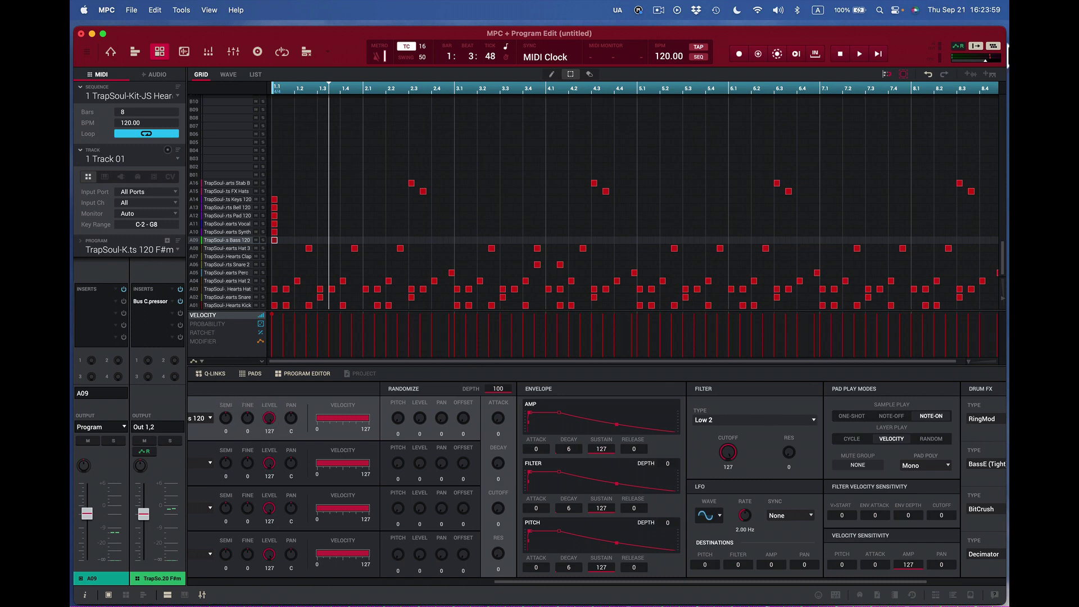
pyautogui.click(993, 44)
pyautogui.click(993, 45)
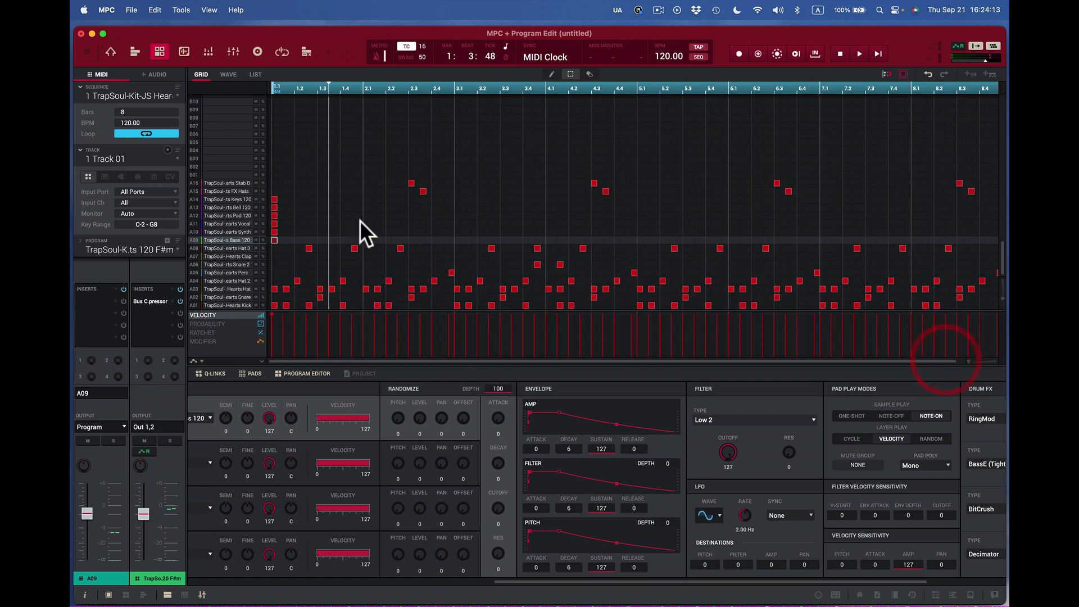
# Extend the loop notes on pads A09 to A14 to the end of bar 8 and briefly play the sequence.
pyautogui.moveTo(281, 246); pyautogui.dragTo(972, 250)
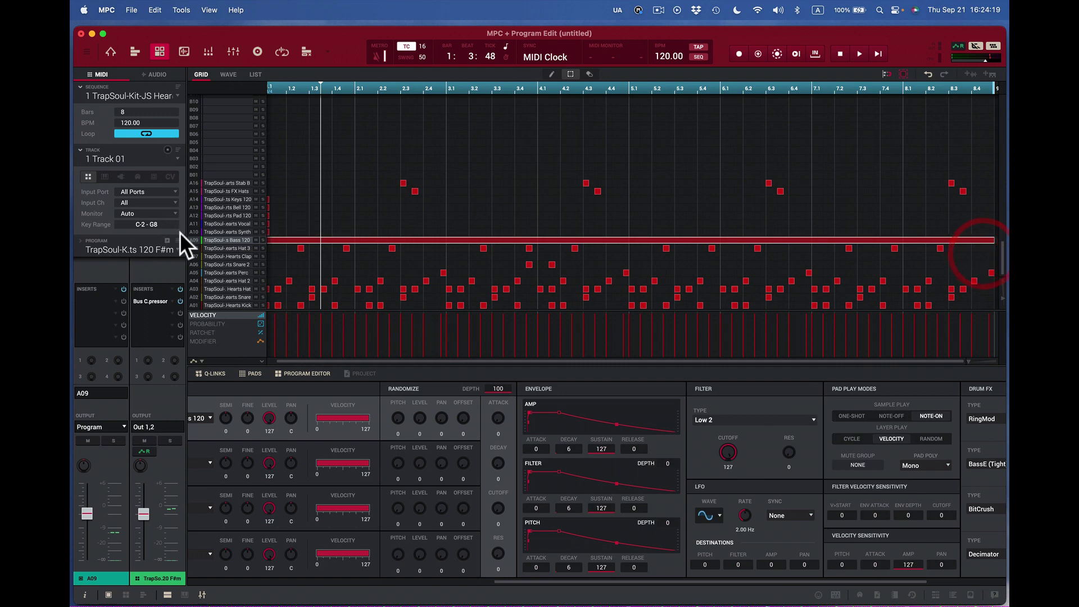
pyautogui.moveTo(277, 233); pyautogui.dragTo(994, 257)
pyautogui.click(425, 236)
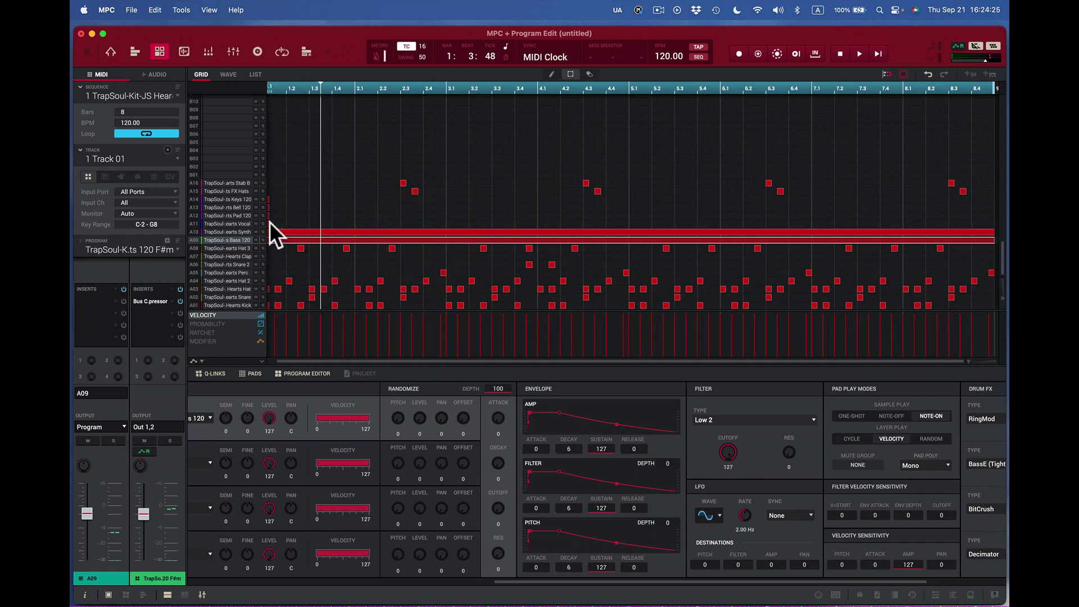
pyautogui.moveTo(275, 226); pyautogui.dragTo(998, 252)
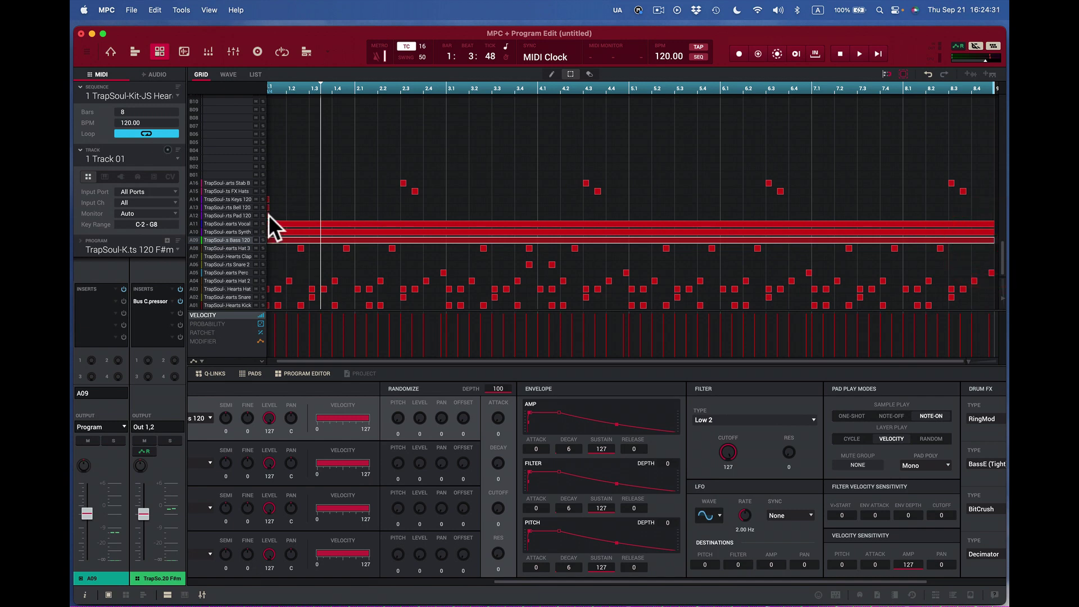
pyautogui.moveTo(269, 217); pyautogui.dragTo(997, 248)
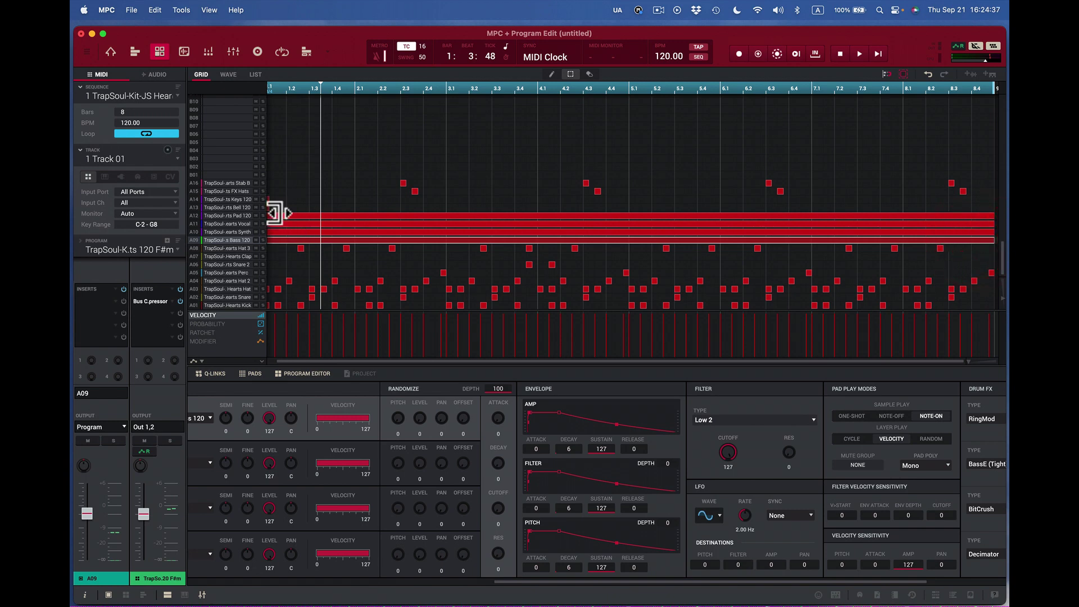
pyautogui.moveTo(274, 213); pyautogui.dragTo(998, 223)
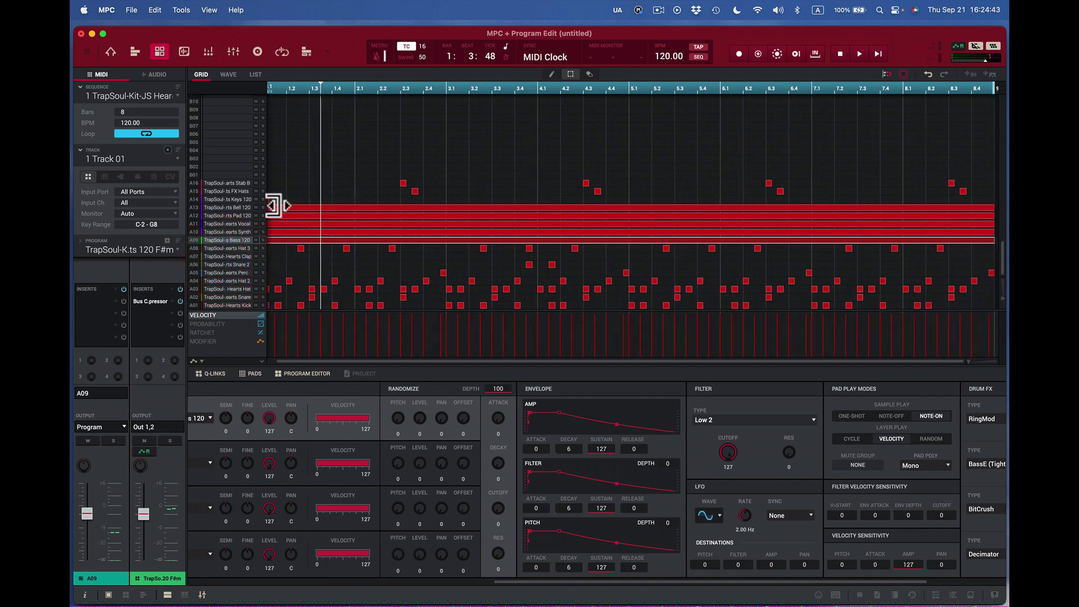
pyautogui.moveTo(273, 202); pyautogui.dragTo(997, 204)
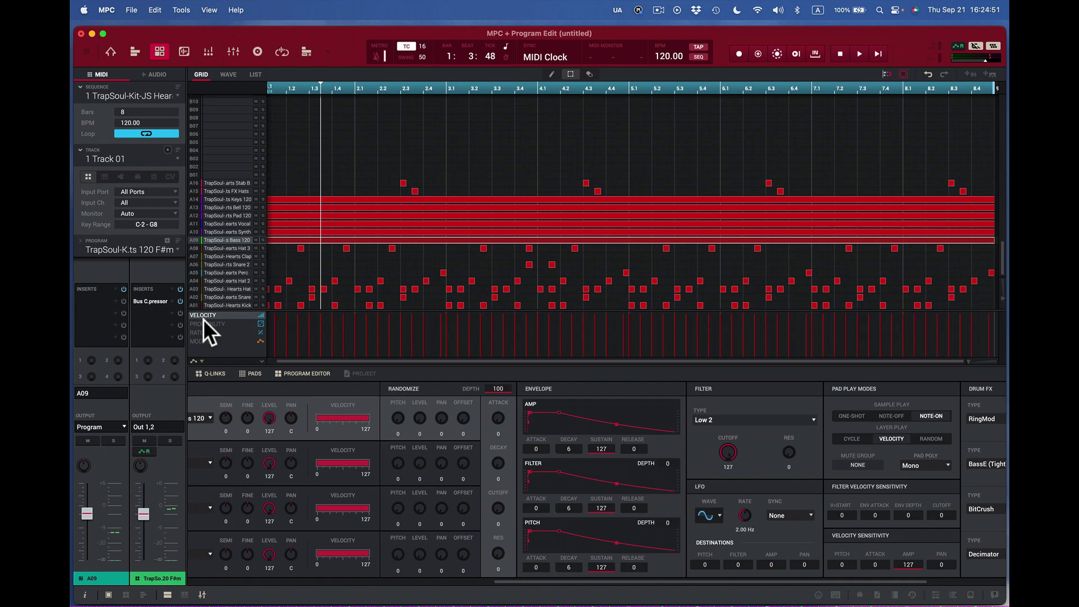
pyautogui.press('space')
pyautogui.press('space')
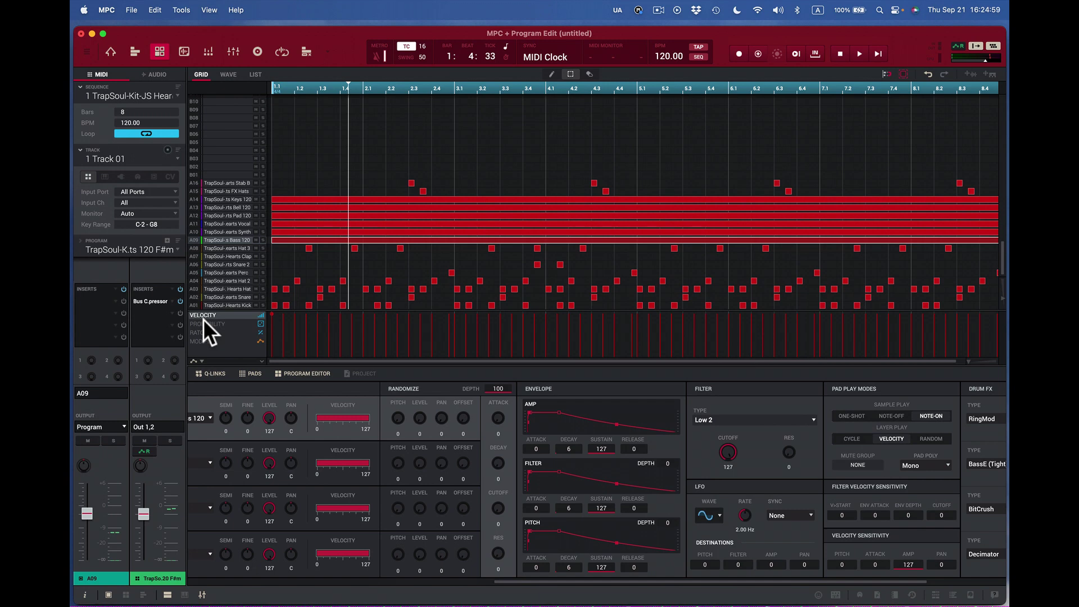
# Show the channel mixer with the pad row hidden and enlarge the upper section so the full pad strips fit.
pyautogui.click(101, 33)
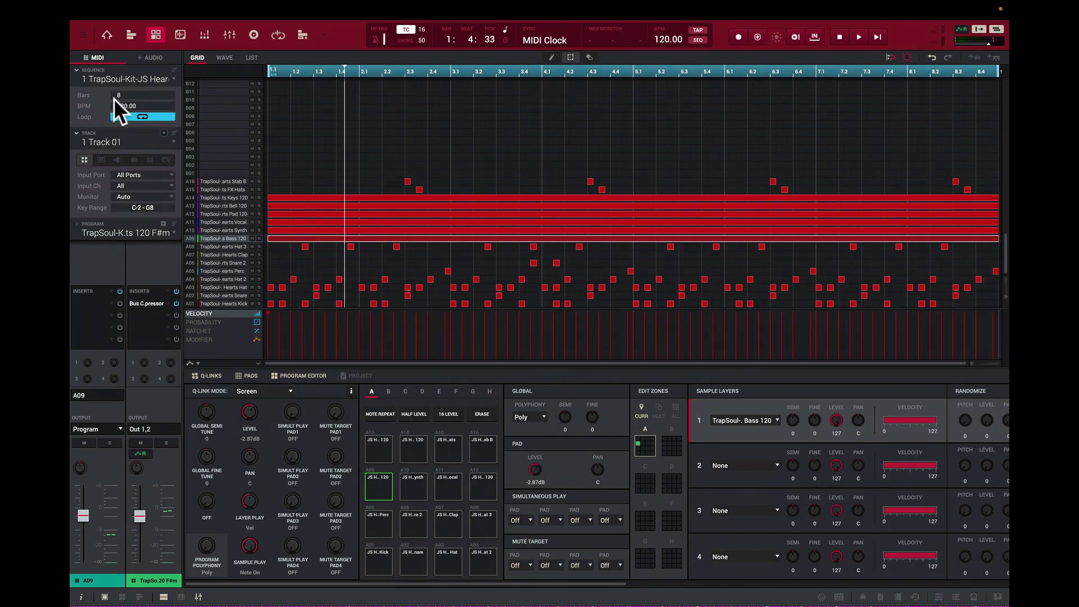
pyautogui.click(198, 597)
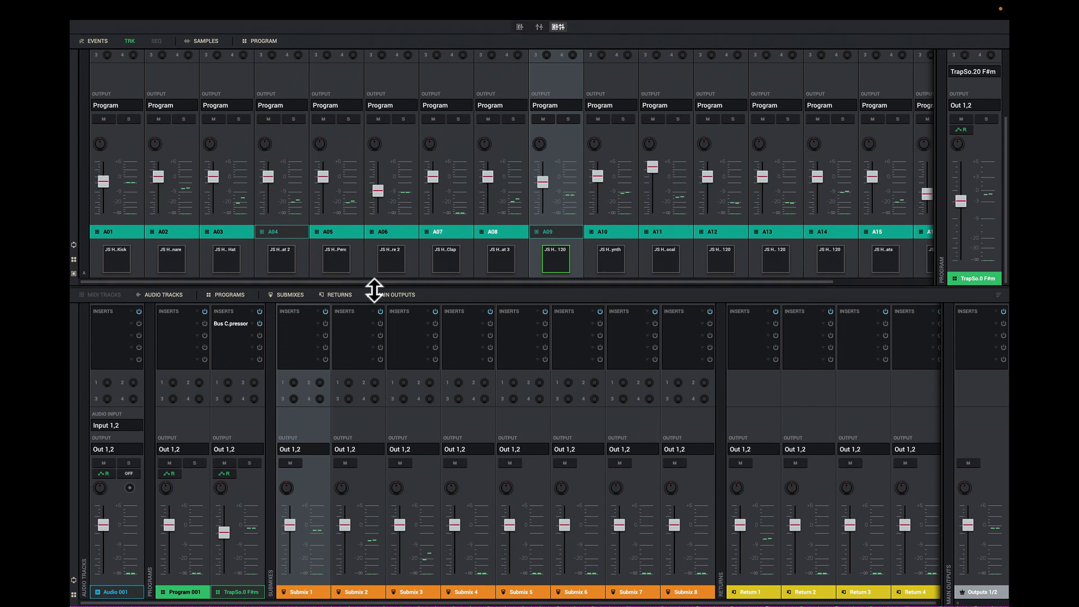
pyautogui.click(73, 273)
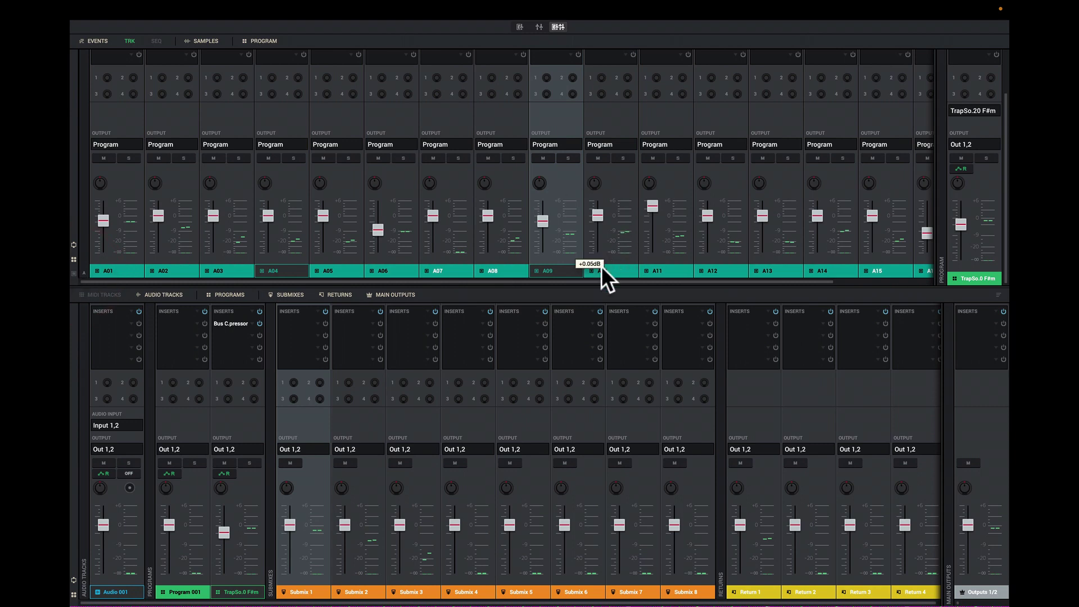
pyautogui.hscroll(1, 590, 281)
pyautogui.click(596, 318)
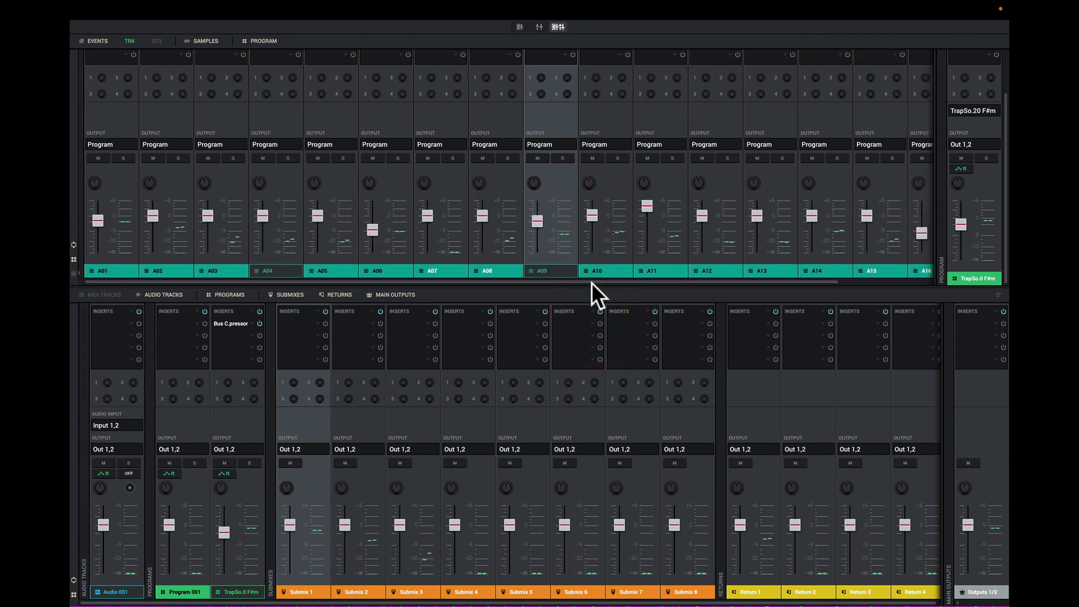
pyautogui.moveTo(590, 285); pyautogui.dragTo(646, 471)
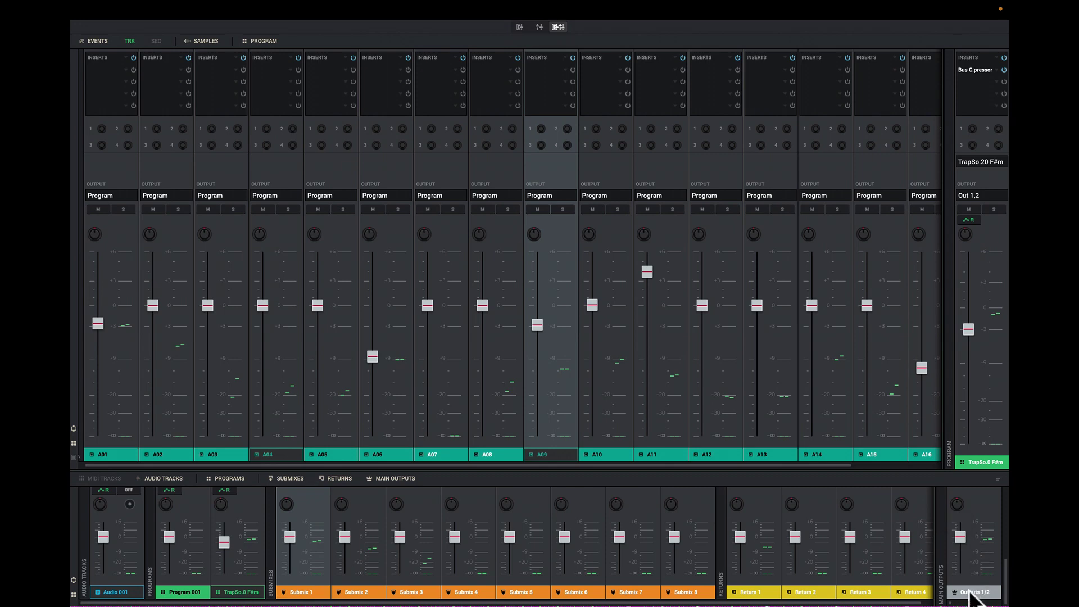
# Show the pads beneath the mixer's pad channel strips and select the kick on A01.
pyautogui.moveTo(971, 315)
pyautogui.click(969, 327)
pyautogui.click(71, 457)
pyautogui.click(73, 457)
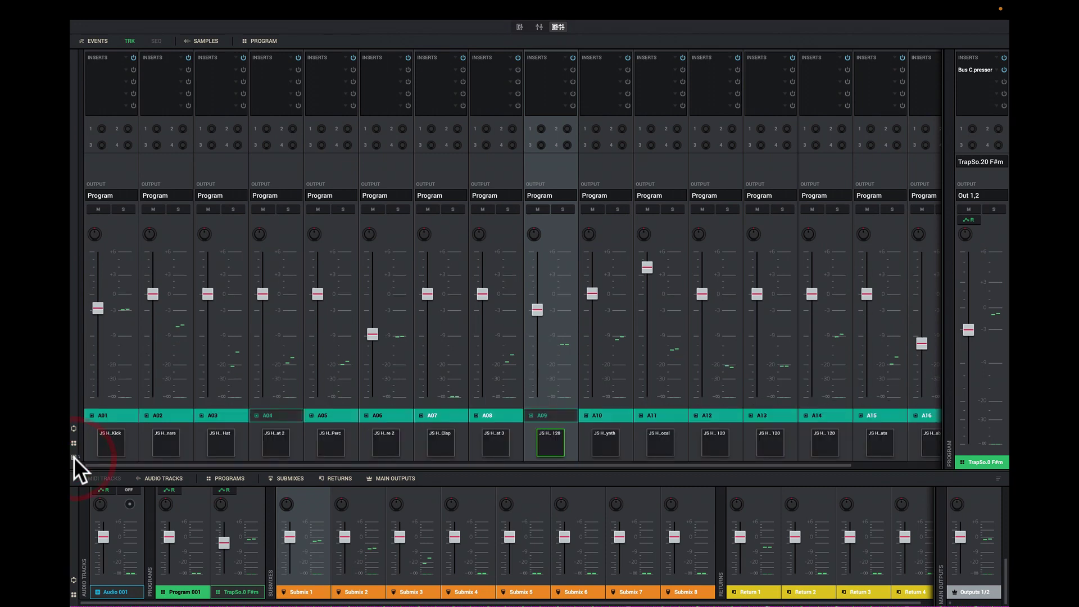
pyautogui.click(111, 443)
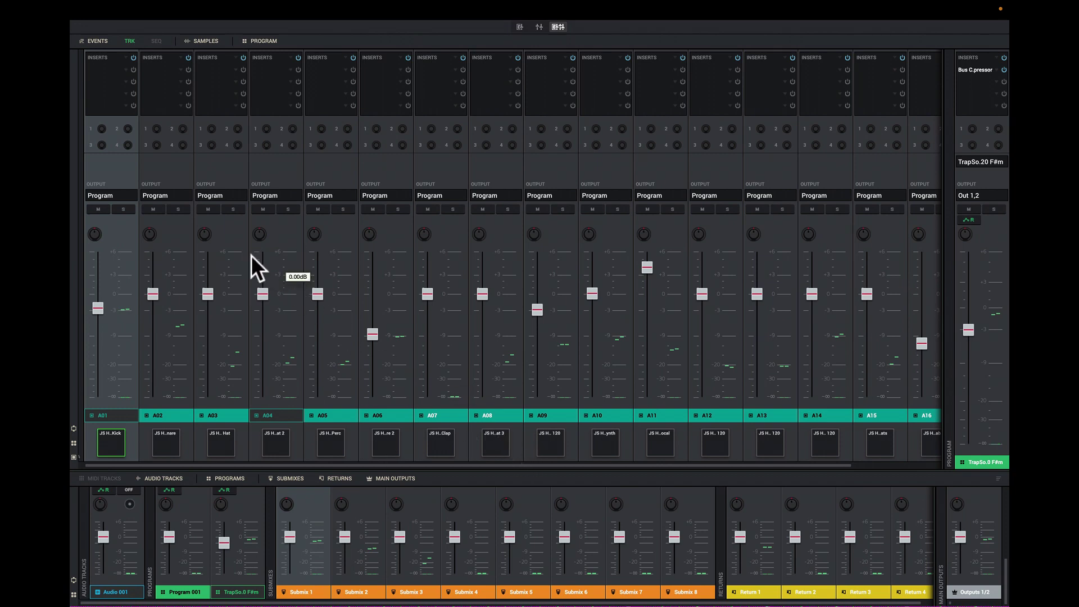
# Solo the kick, snare and hat channels A01, A02 and A03 and start playback.
pyautogui.click(121, 210)
pyautogui.click(181, 209)
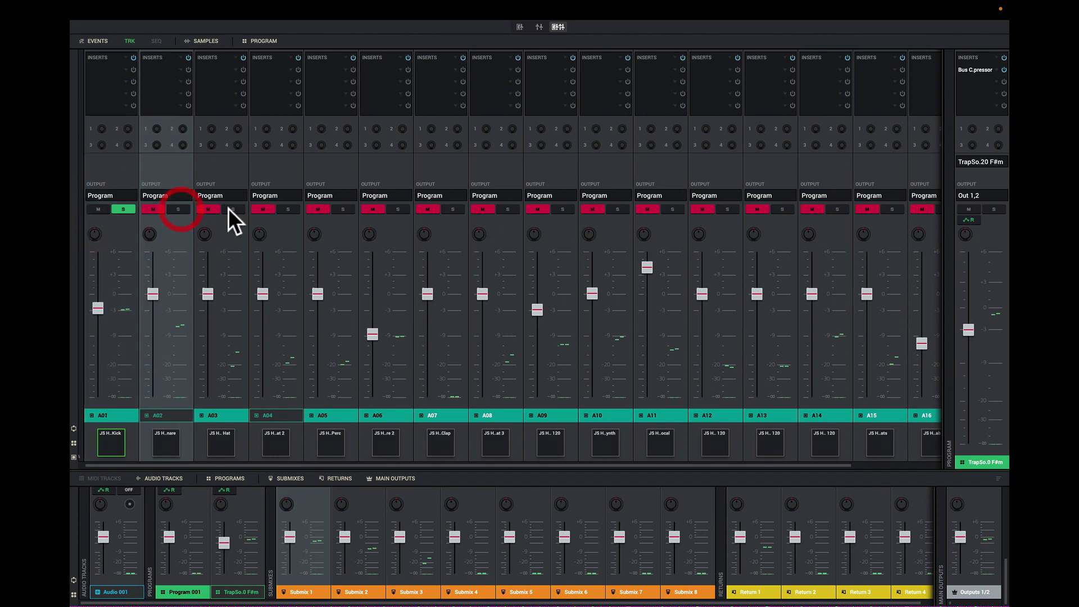
pyautogui.click(235, 209)
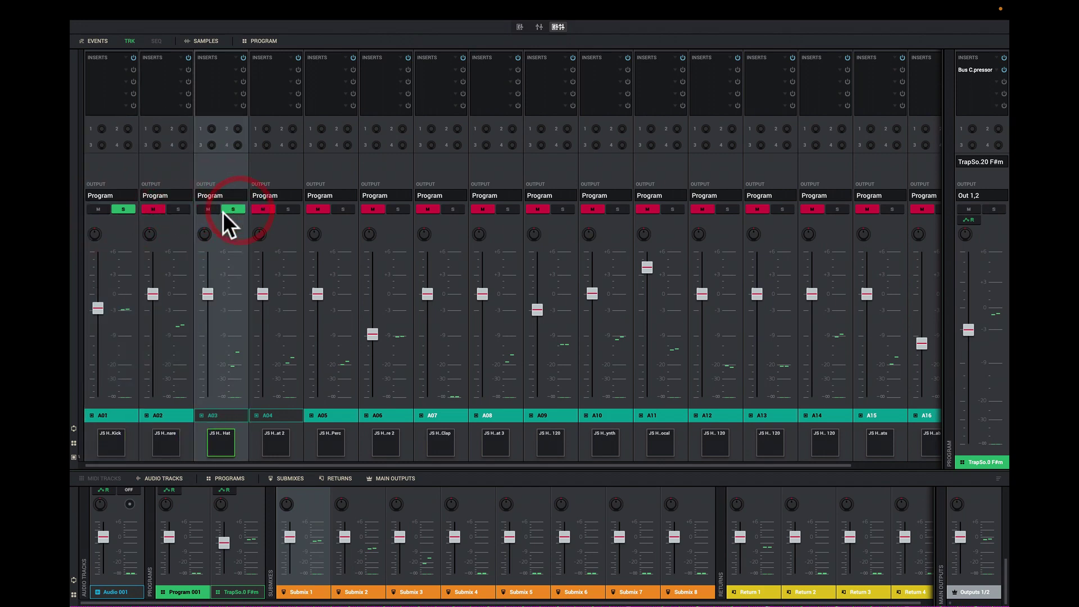
pyautogui.click(179, 209)
pyautogui.press('space')
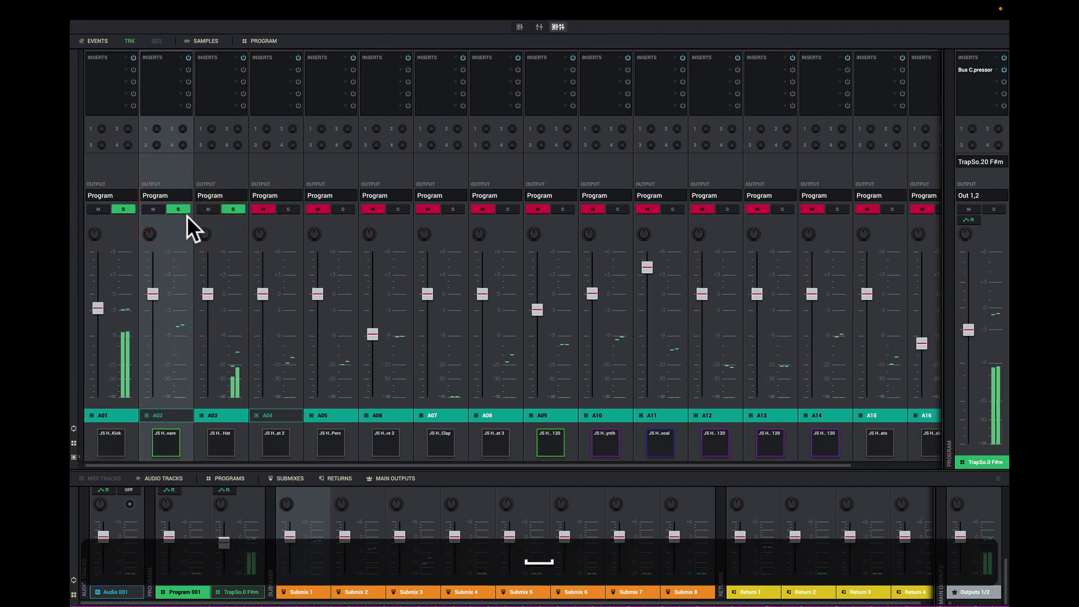
# Raise the kick's level slightly on channel A01.
pyautogui.moveTo(261, 313)
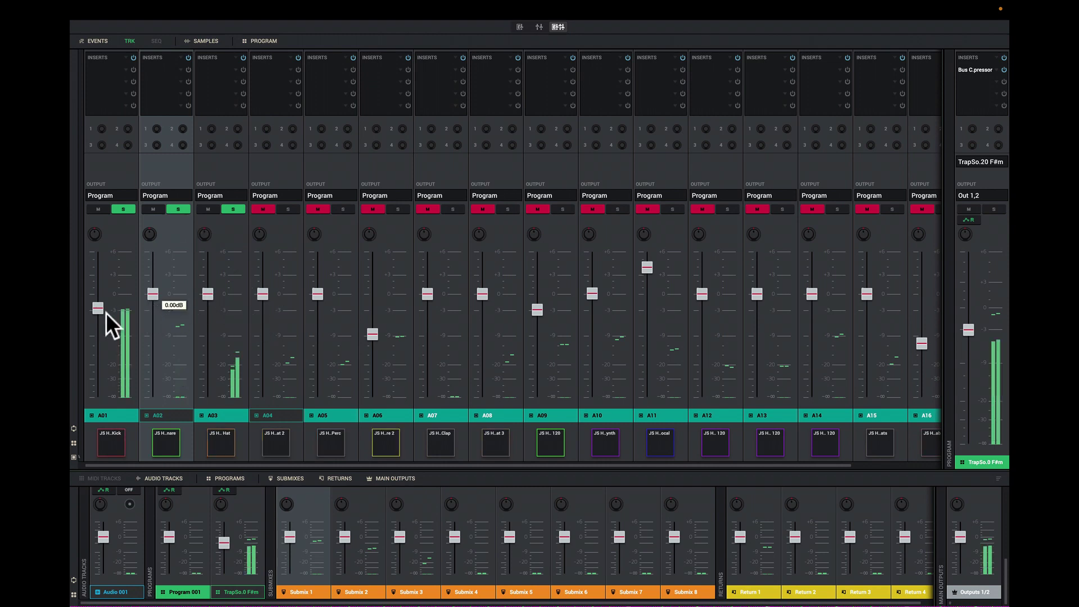
pyautogui.moveTo(97, 309)
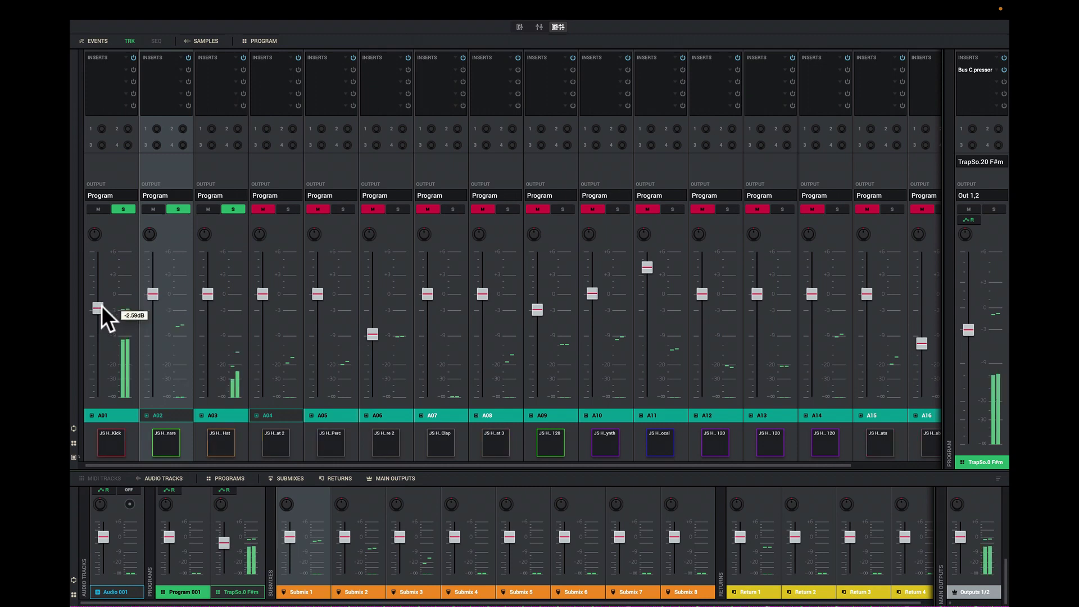
pyautogui.moveTo(101, 304); pyautogui.dragTo(102, 303)
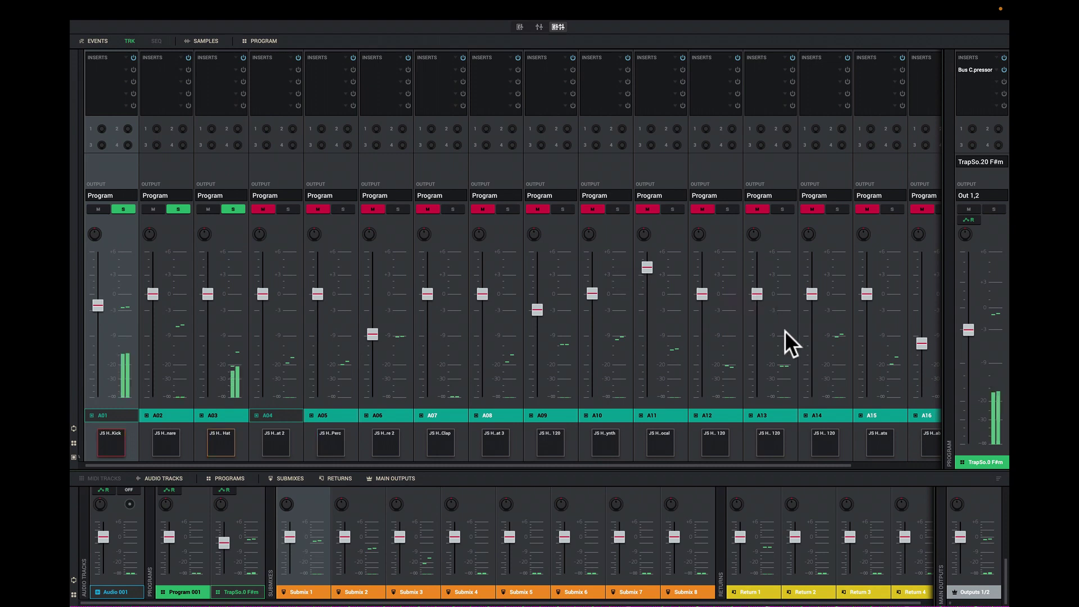
# Take the hat on A03 out of solo and lower the snare's level on A02 to -1.13 dB.
pyautogui.moveTo(145, 294)
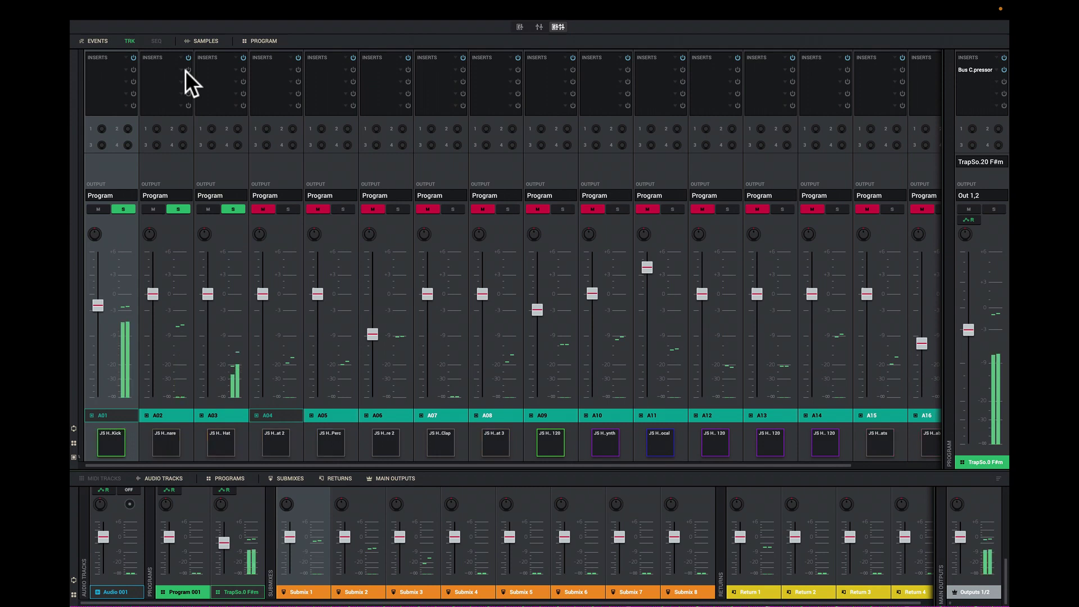
pyautogui.click(233, 210)
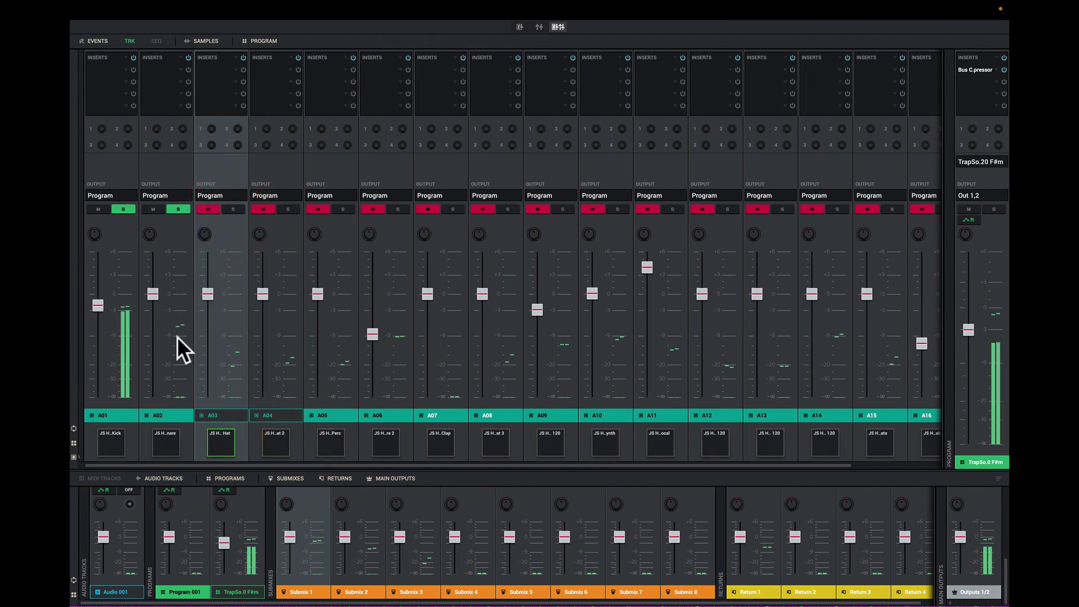
pyautogui.moveTo(158, 298)
pyautogui.moveTo(153, 296); pyautogui.dragTo(154, 299)
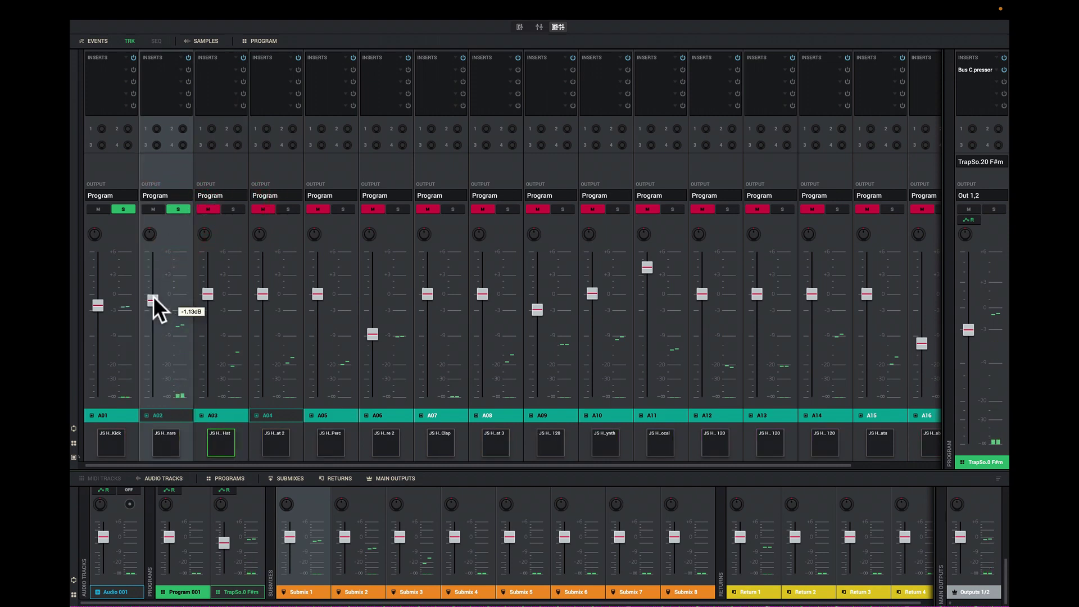
# Enlarge the mixer's lower section to reveal more of the return channels and turn up send 1 on the kick channel A01.
pyautogui.click(544, 467)
pyautogui.moveTo(544, 453); pyautogui.dragTo(542, 354)
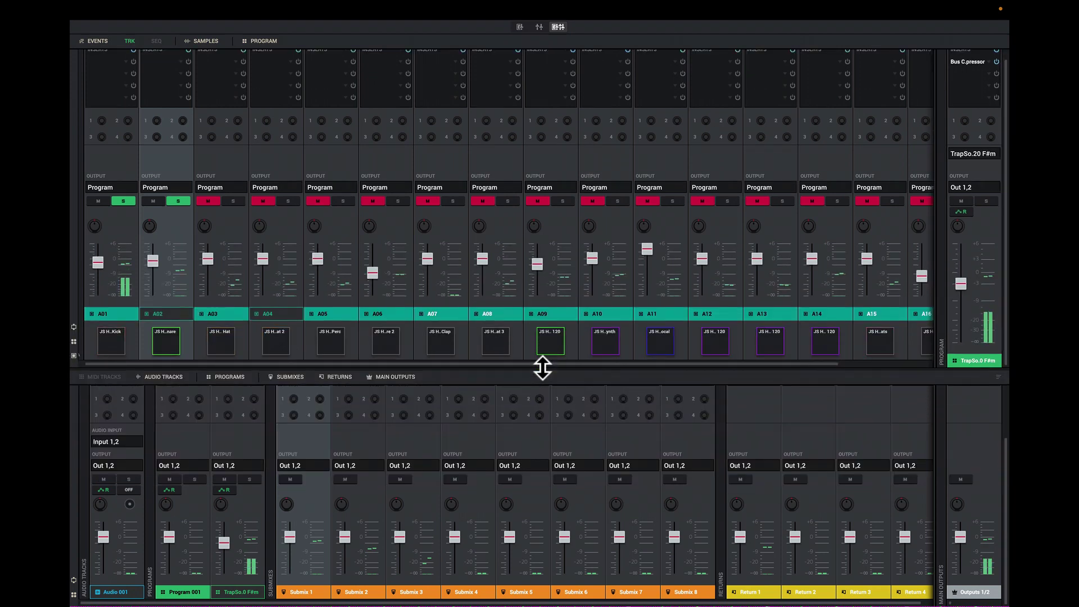
pyautogui.click(615, 345)
pyautogui.moveTo(101, 121)
pyautogui.mouseDown()
pyautogui.moveTo(102, 103)
pyautogui.moveTo(101, 115)
pyautogui.mouseUp()
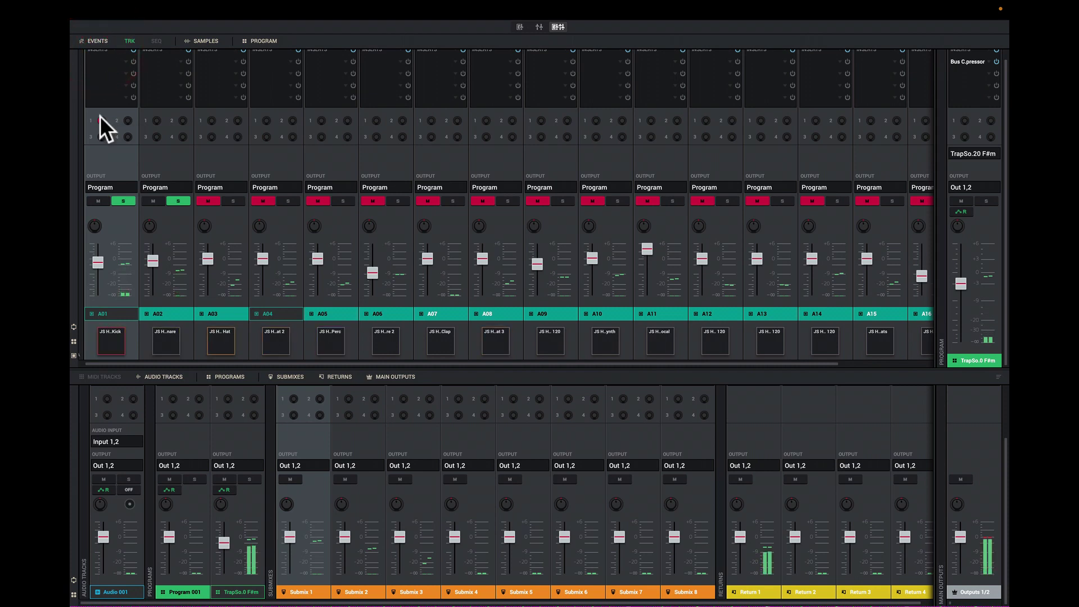
# Lower the Return 1 level to about -2.7 dB and slightly reduce the Outputs 1/2 level.
pyautogui.moveTo(736, 539)
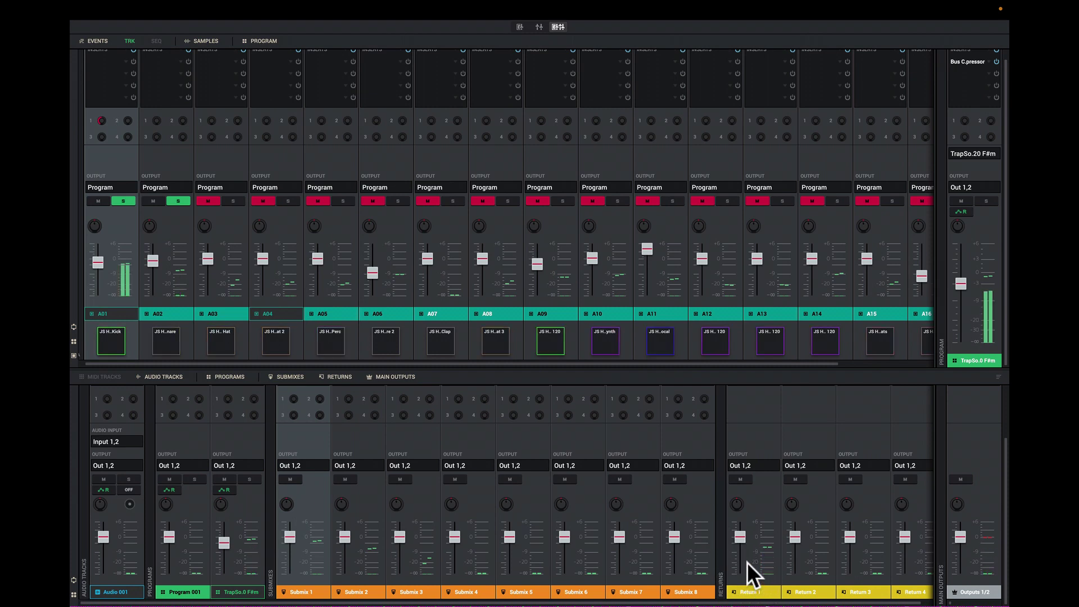
pyautogui.moveTo(743, 537)
pyautogui.mouseDown()
pyautogui.moveTo(737, 515)
pyautogui.moveTo(734, 538)
pyautogui.mouseUp()
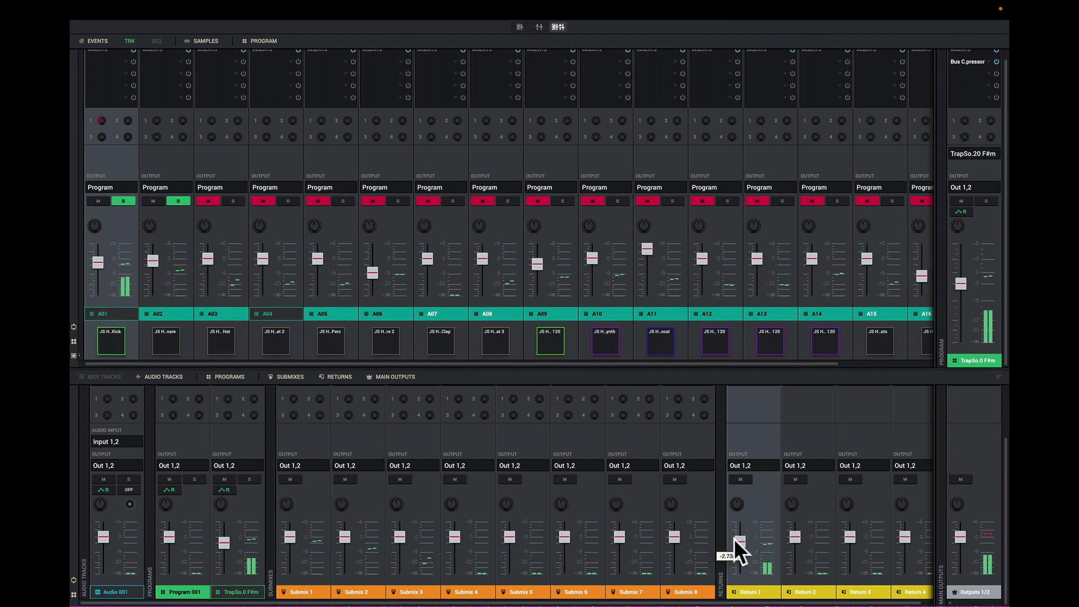
pyautogui.doubleClick(734, 539)
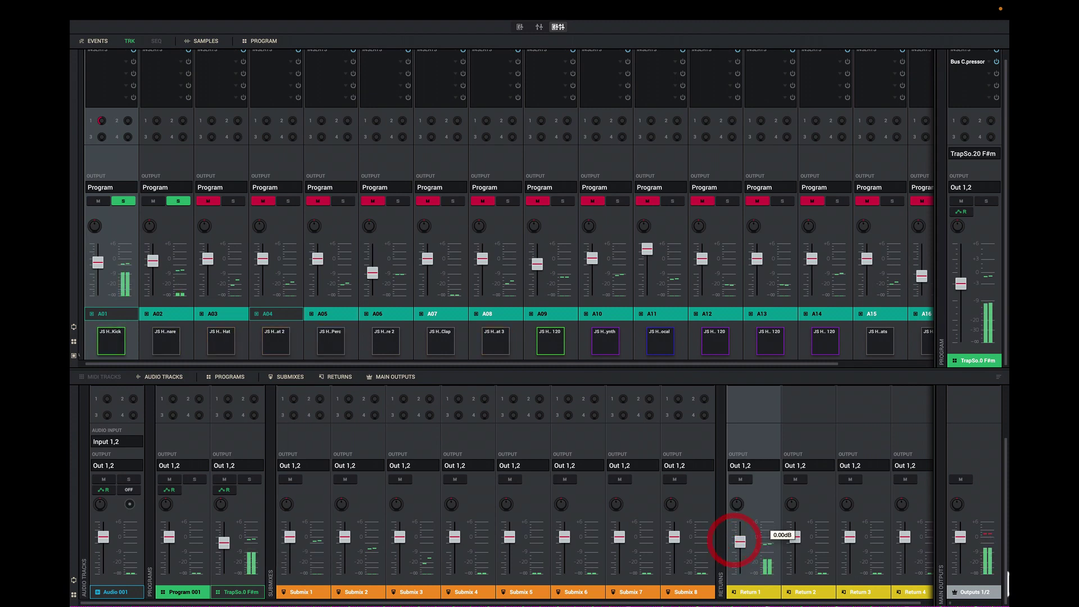
pyautogui.click(986, 535)
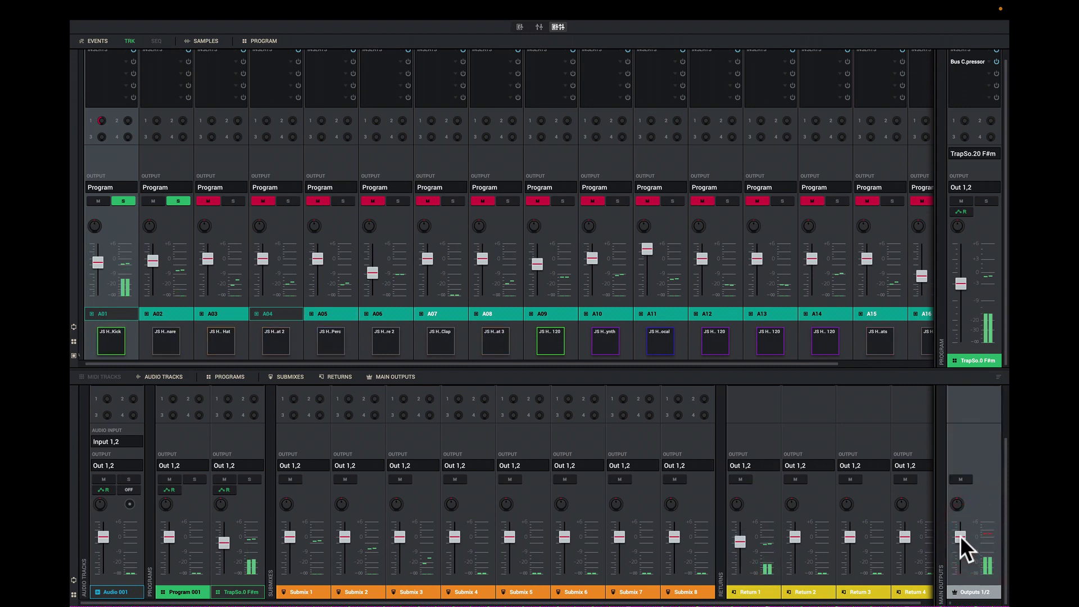
pyautogui.moveTo(960, 536); pyautogui.dragTo(960, 538)
# Pull the drum program's fader fully down to hear the kick's send through Return 1 alone, and bring it back up.
pyautogui.click(960, 282)
pyautogui.moveTo(960, 282); pyautogui.dragTo(966, 376)
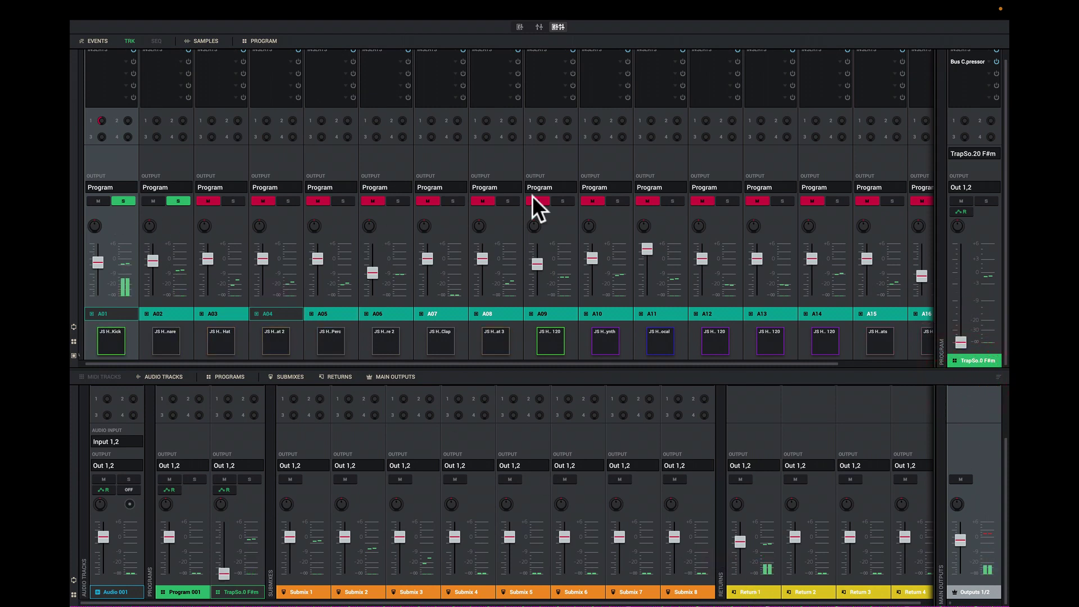
pyautogui.moveTo(100, 121)
pyautogui.moveTo(728, 546)
pyautogui.moveTo(959, 340); pyautogui.dragTo(957, 278)
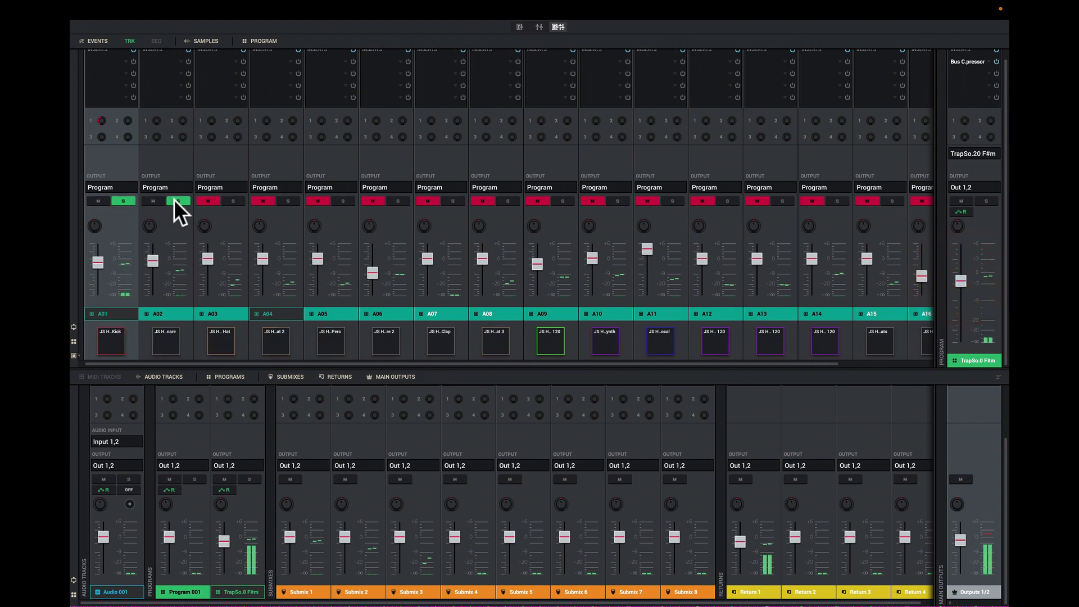
# Clear the solos on the kick A01 and snare A02 to hear all pads together, and stop playback.
pyautogui.click(116, 201)
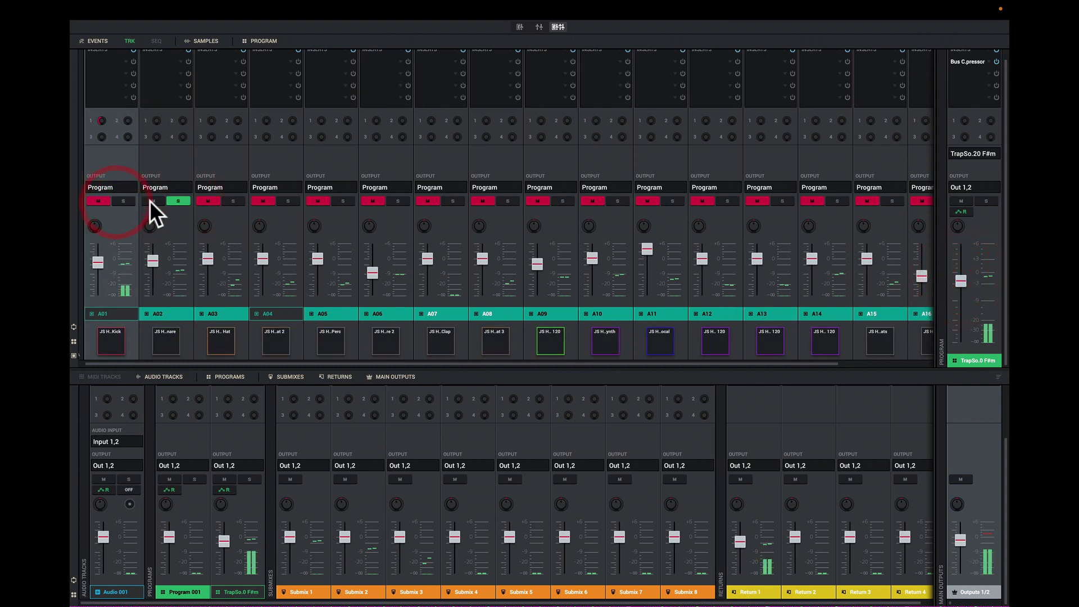
pyautogui.click(178, 202)
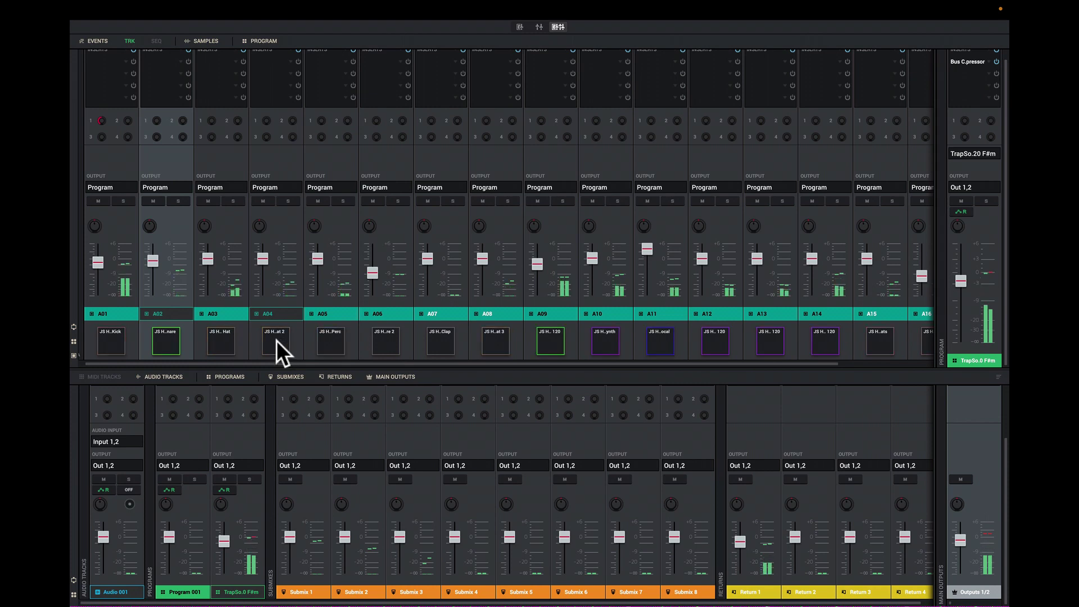
pyautogui.moveTo(154, 293)
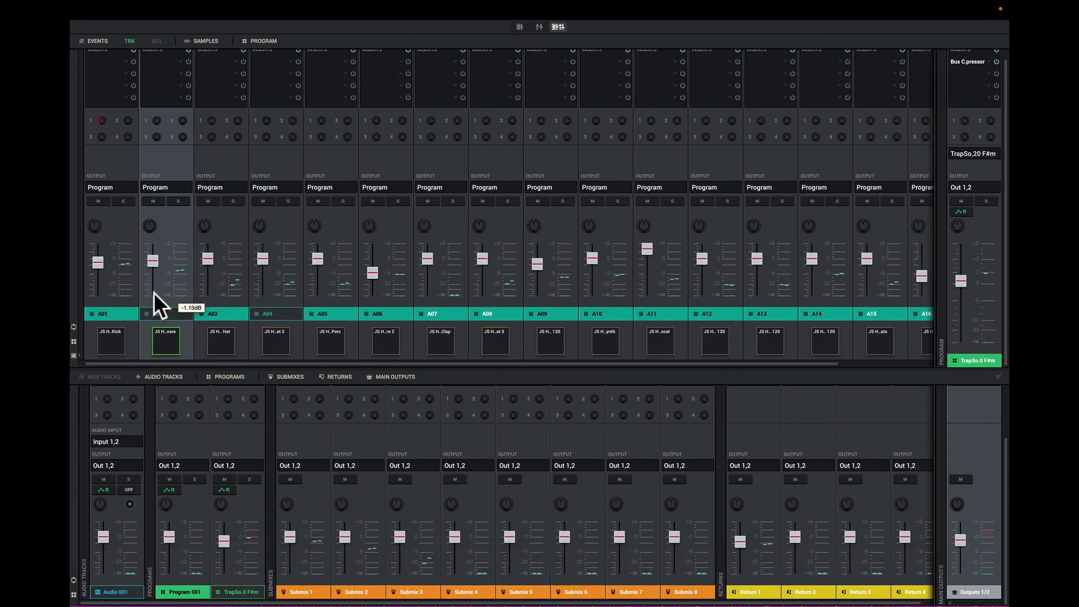
# Solo channels A01, A02 and A03 again with playback stopped.
pyautogui.moveTo(90, 213)
pyautogui.click(123, 200)
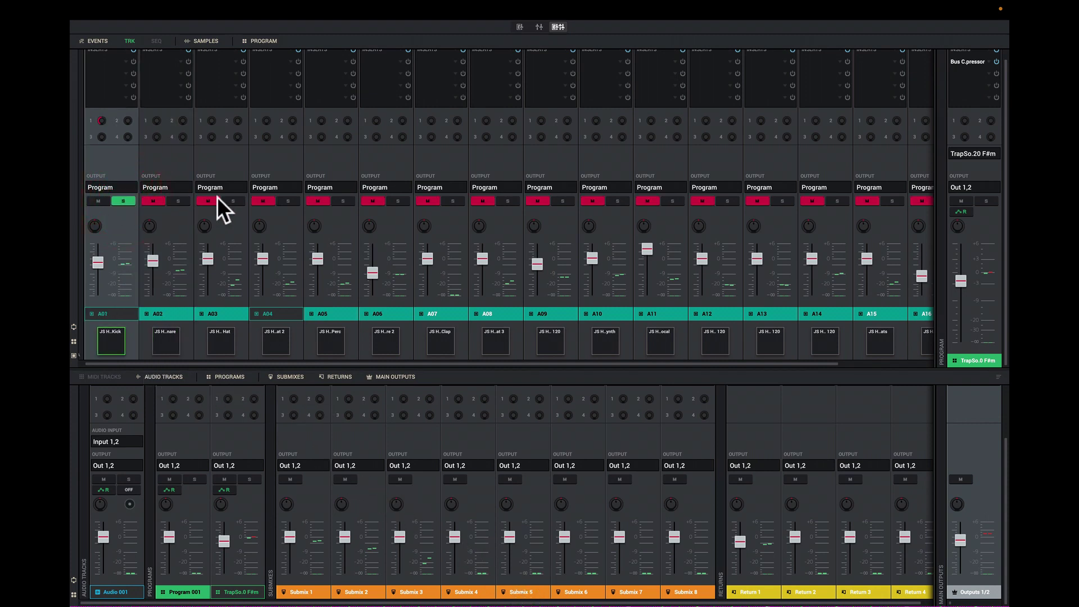
pyautogui.click(179, 200)
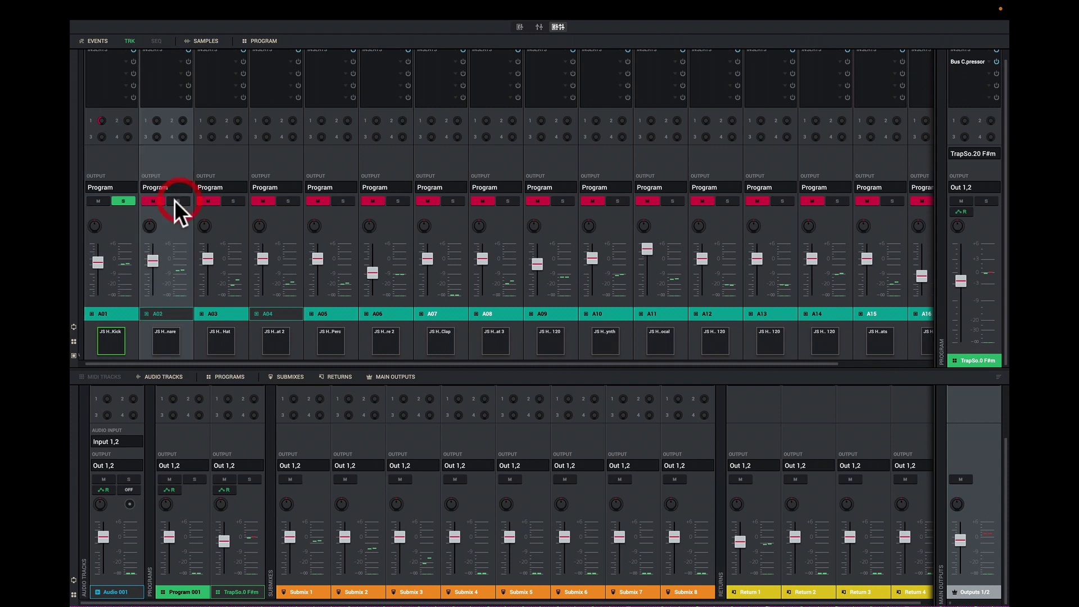
pyautogui.click(235, 200)
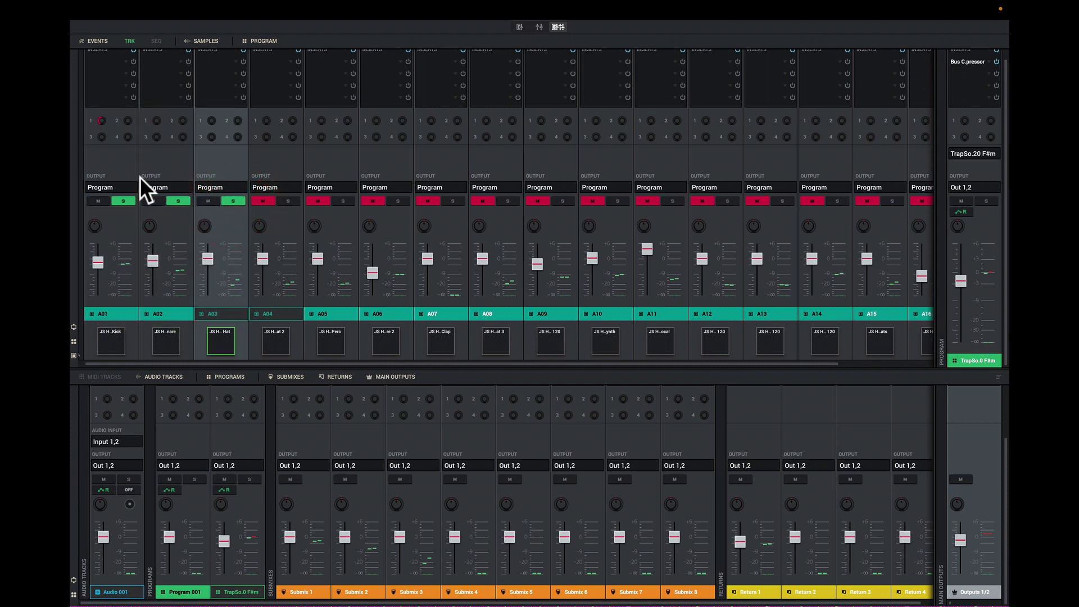
# Reset send 1 on the kick channel A01 to zero and route its output to submix Sub 1.
pyautogui.click(101, 120)
pyautogui.click(107, 121)
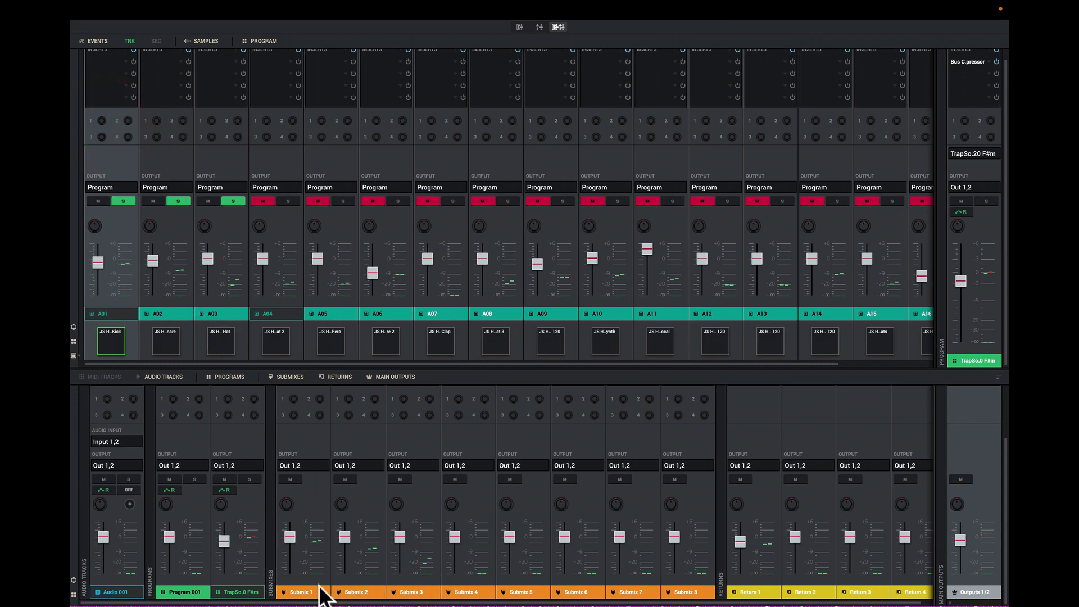
pyautogui.click(107, 185)
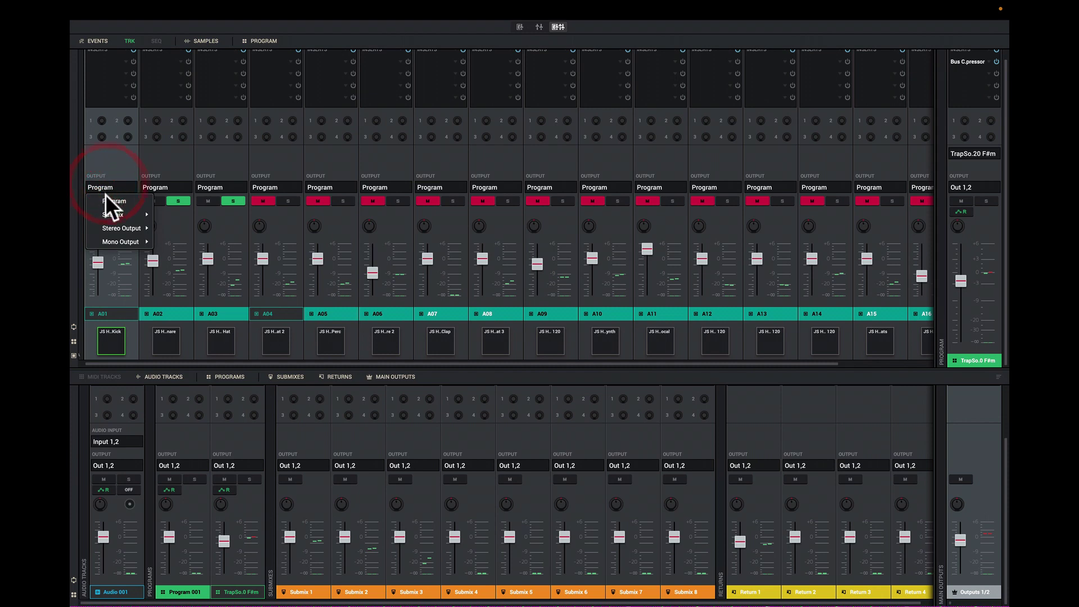
pyautogui.click(197, 216)
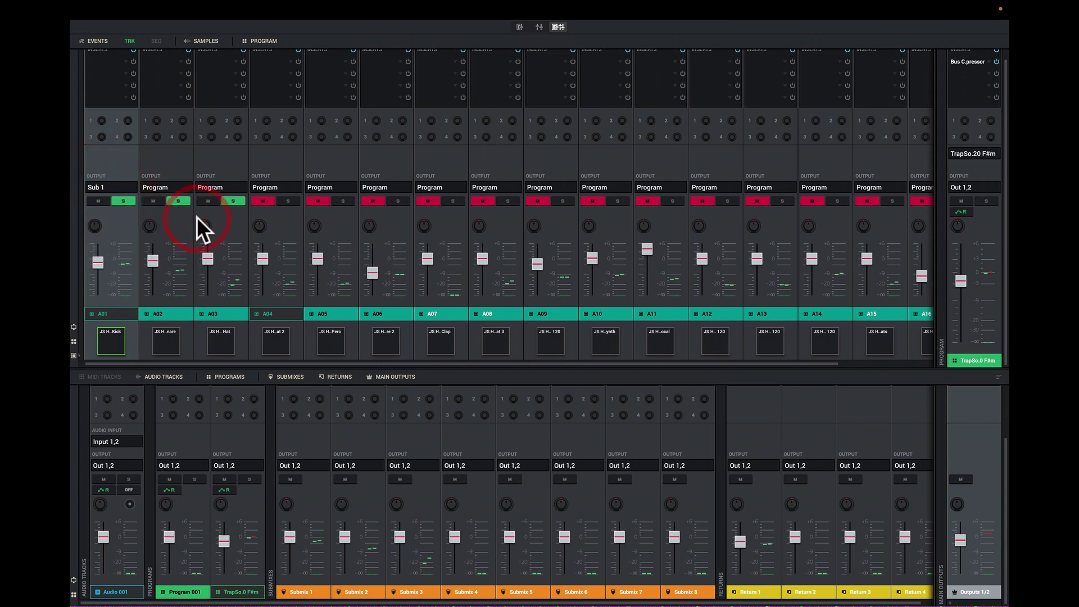
# Route the snare channel A02 to submix Sub 2 and the hat channel A03 to submix Sub 3.
pyautogui.click(168, 187)
pyautogui.moveTo(167, 213)
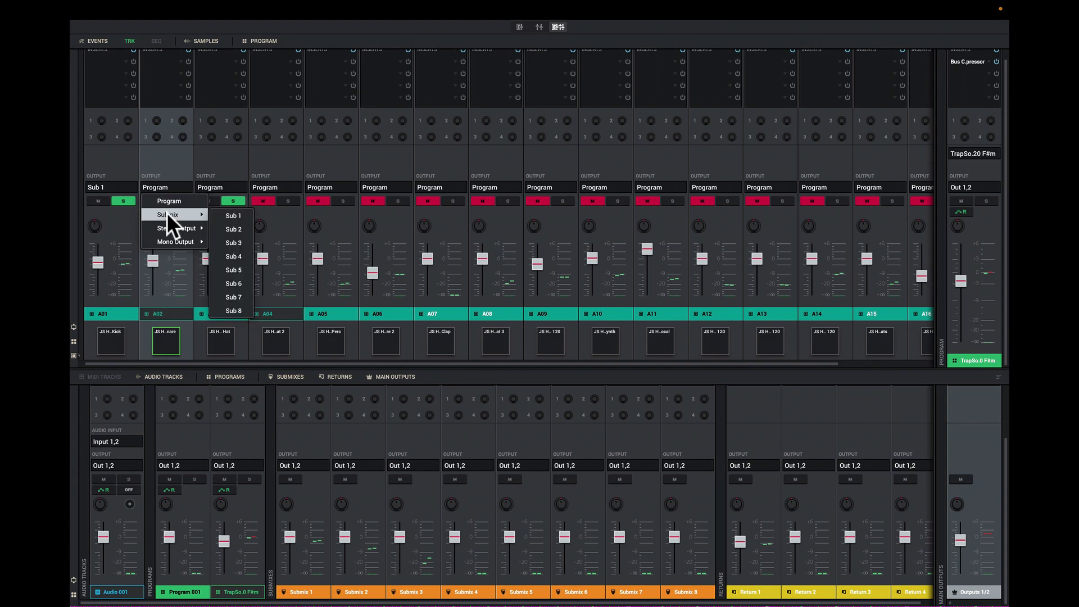
pyautogui.click(235, 226)
pyautogui.click(210, 186)
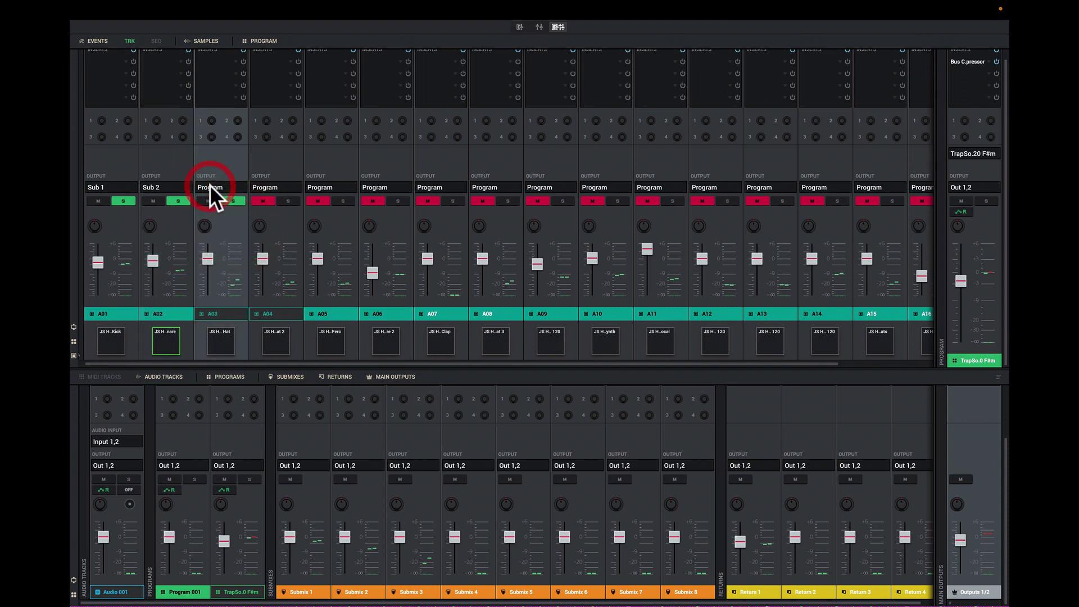
pyautogui.moveTo(242, 215)
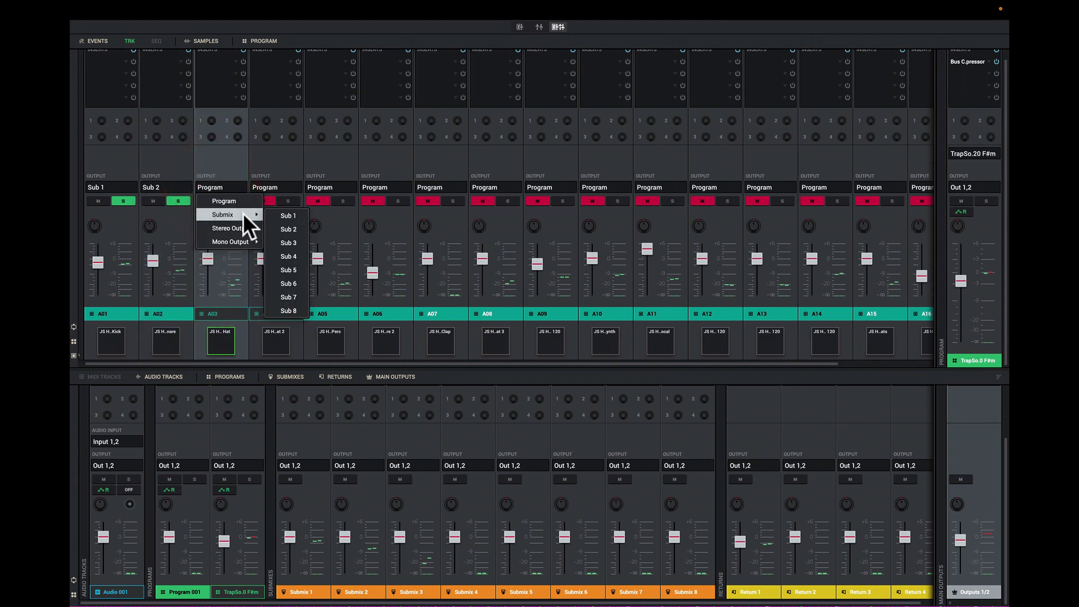
pyautogui.click(298, 242)
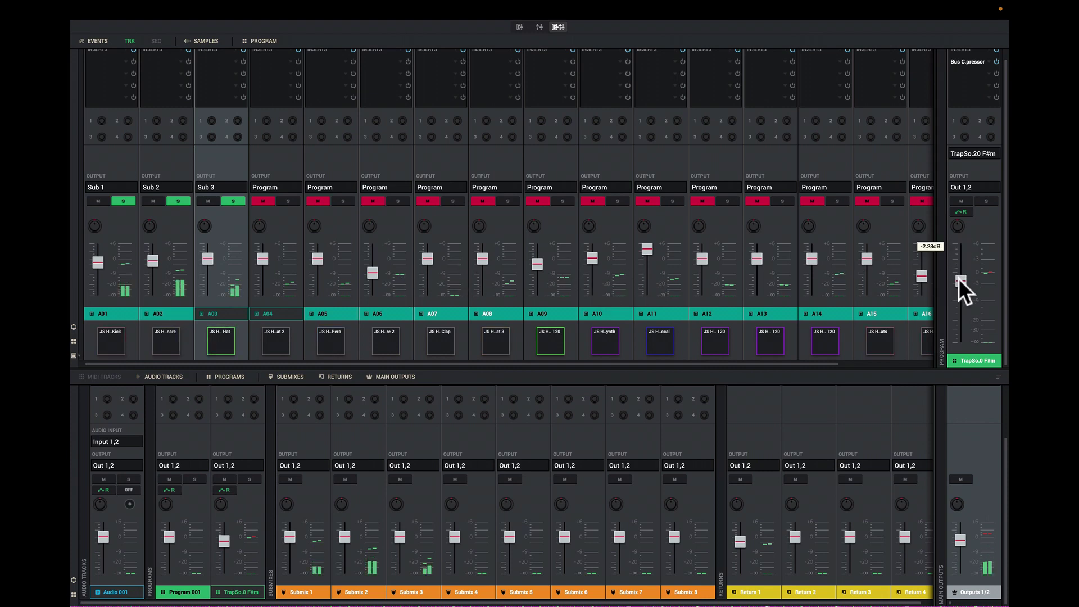
# Pull the drum program's fader fully down during playback and clear the solos on channels A03, A02 and A01.
pyautogui.moveTo(960, 279); pyautogui.dragTo(984, 366)
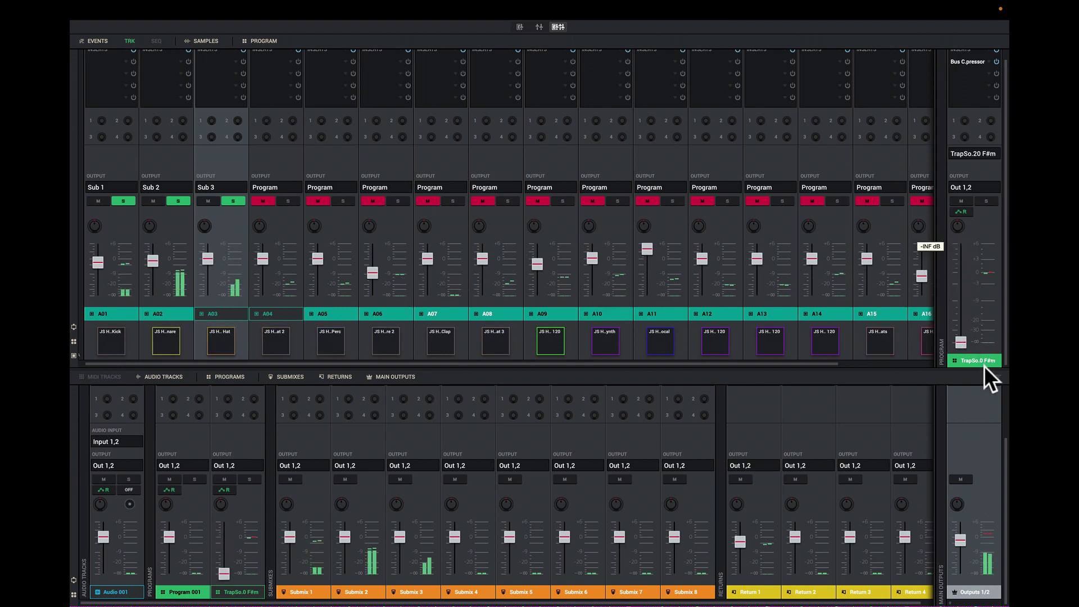
pyautogui.click(984, 365)
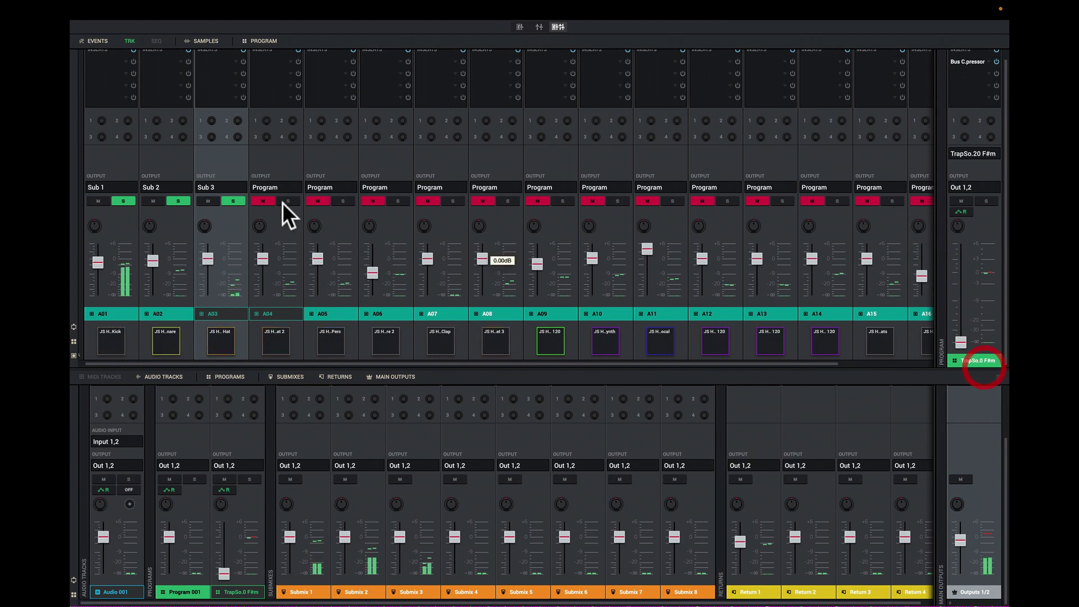
pyautogui.click(233, 200)
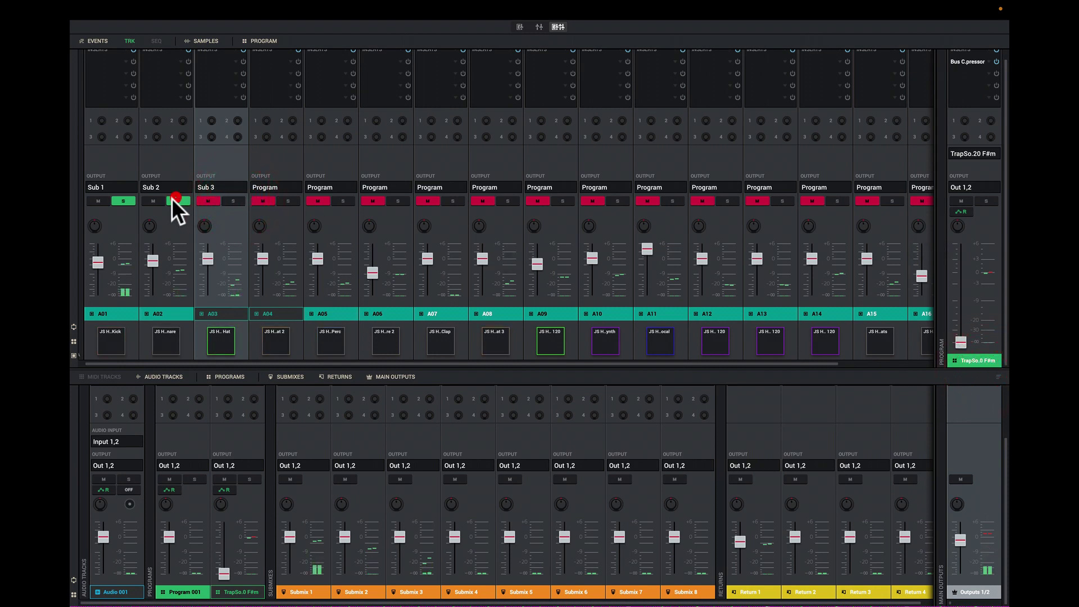
pyautogui.click(178, 200)
pyautogui.click(125, 200)
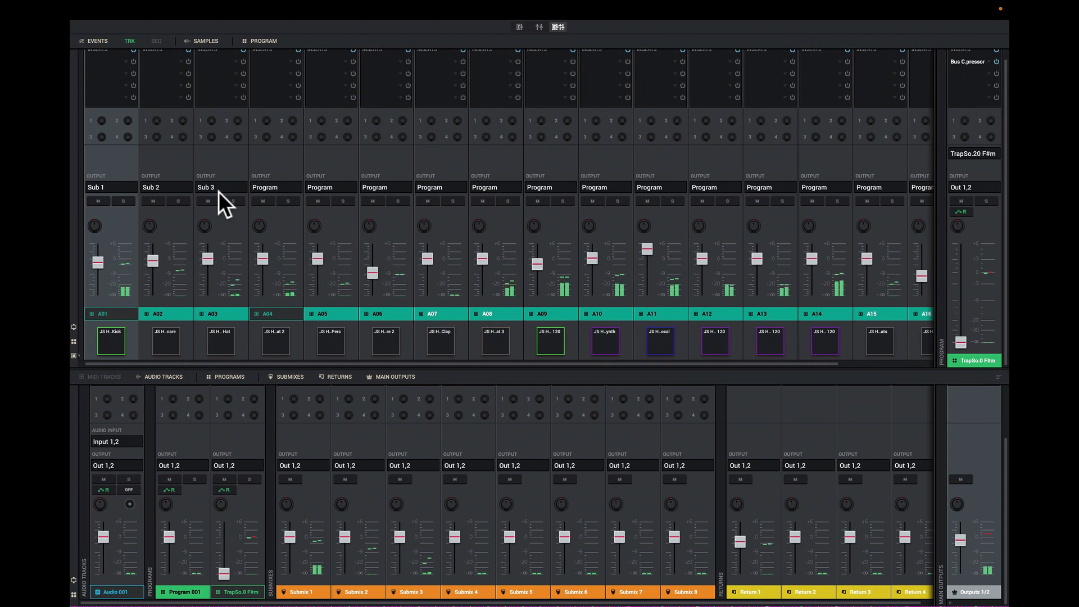
# Raise the drum program's fader to about -5.86 dB to hear all pads, and pull it fully down again.
pyautogui.moveTo(965, 348)
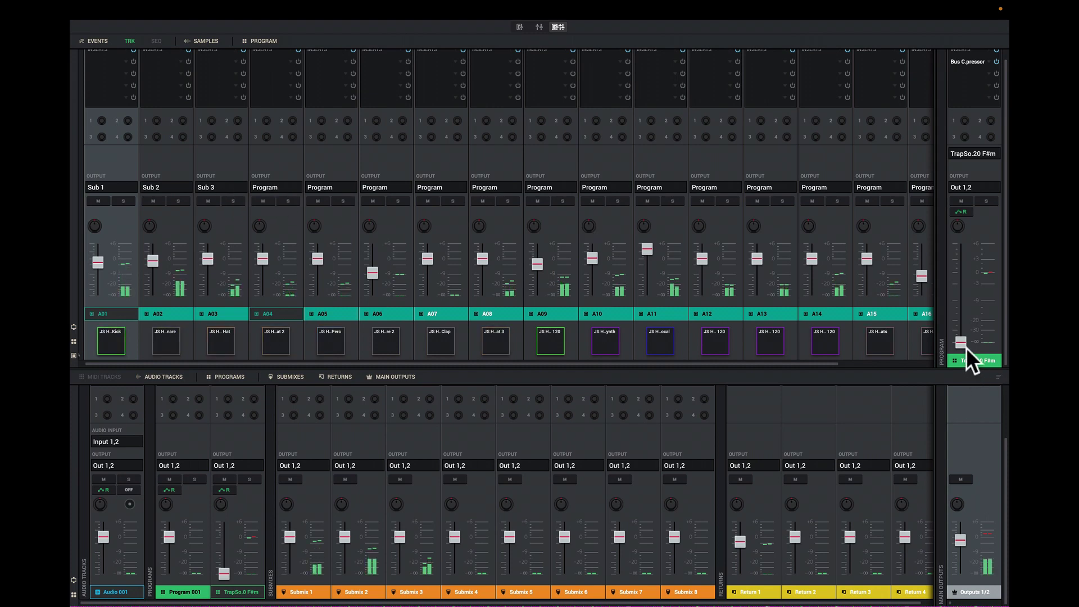
pyautogui.moveTo(962, 337); pyautogui.dragTo(954, 289)
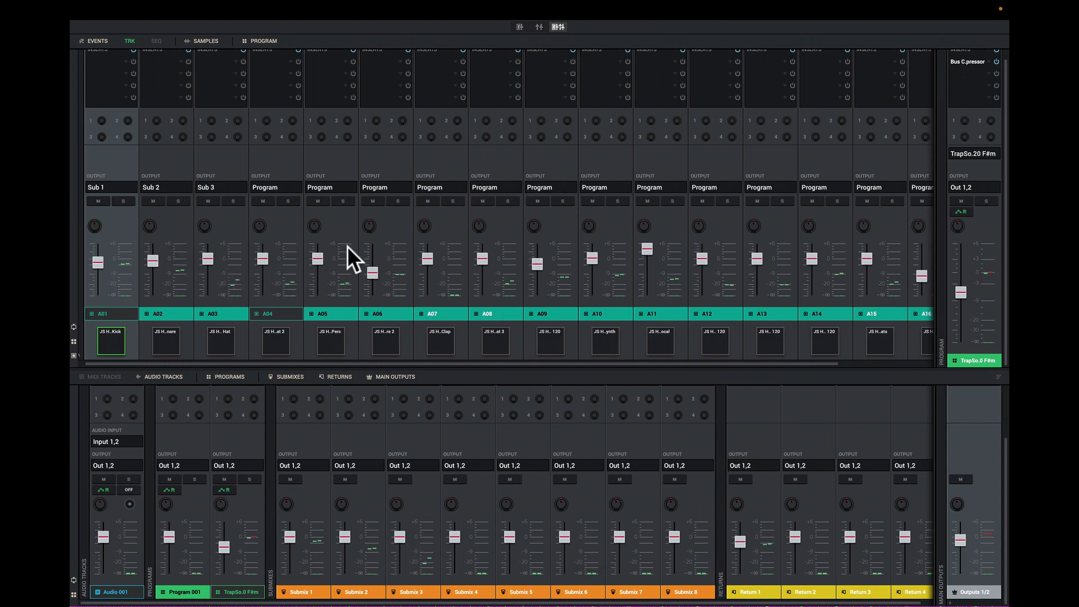
pyautogui.hotkey('ctrl', 'z')
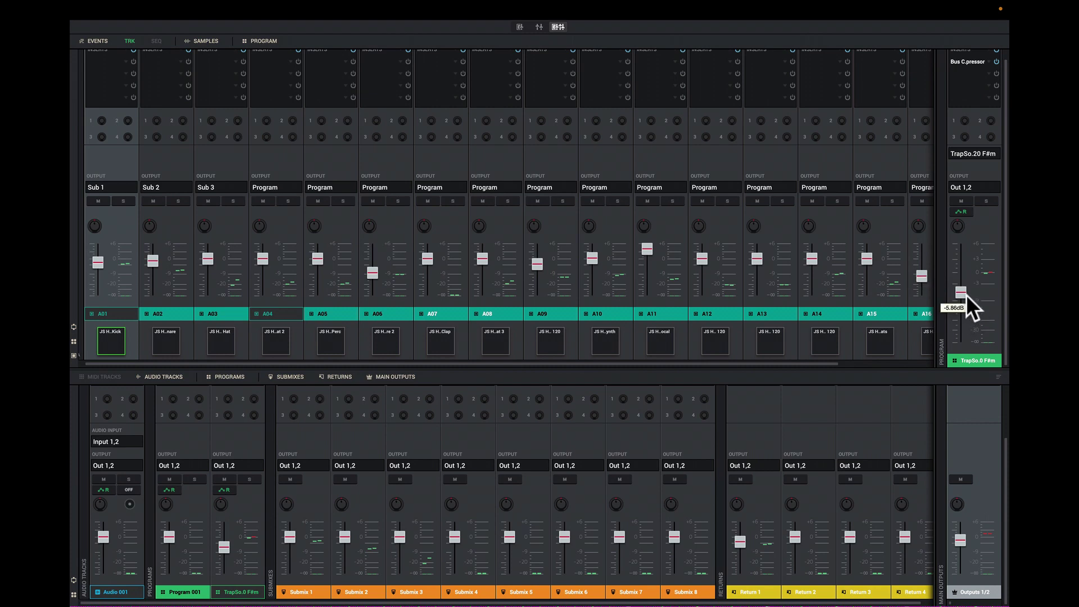
pyautogui.moveTo(961, 289); pyautogui.dragTo(973, 362)
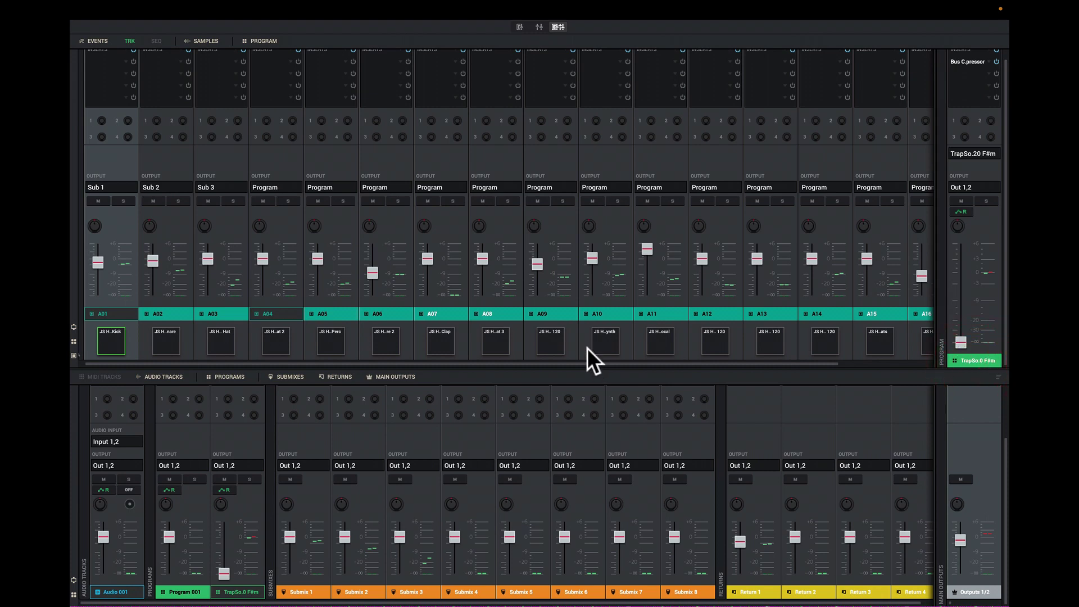
# Route the second hat channel A04 to submix Sub 3 and mute Submix 1 and Submix 2 to hear the hats alone.
pyautogui.click(263, 187)
pyautogui.moveTo(268, 210)
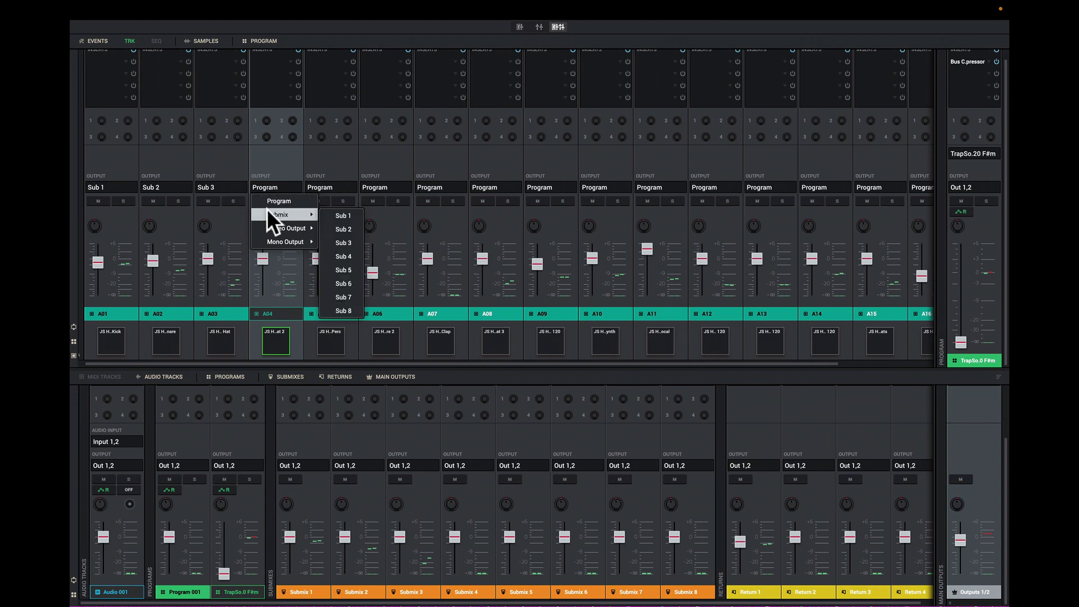
pyautogui.click(351, 240)
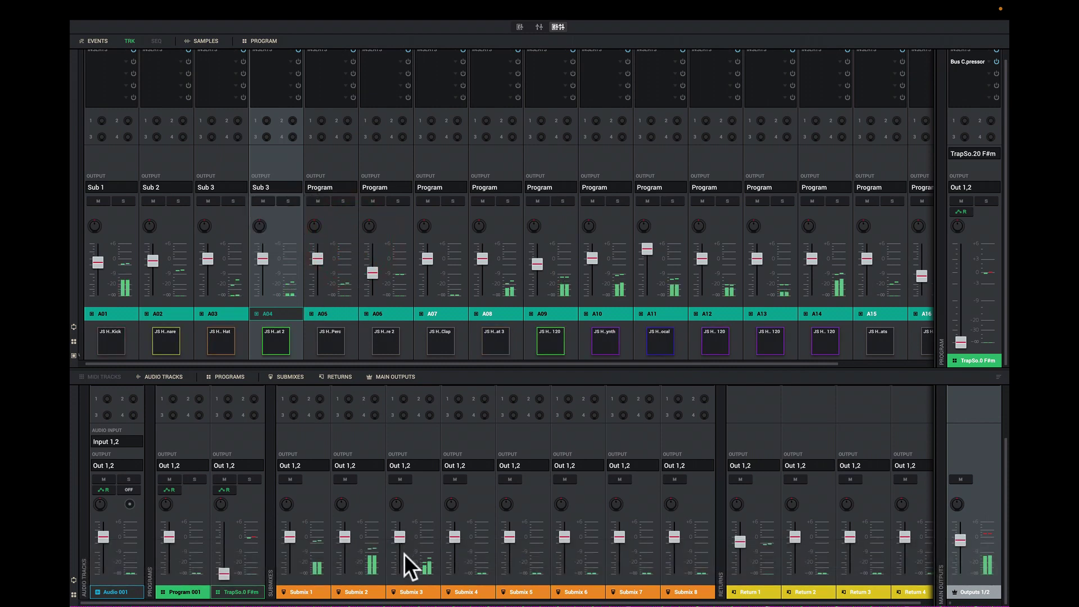
pyautogui.click(290, 479)
pyautogui.click(342, 480)
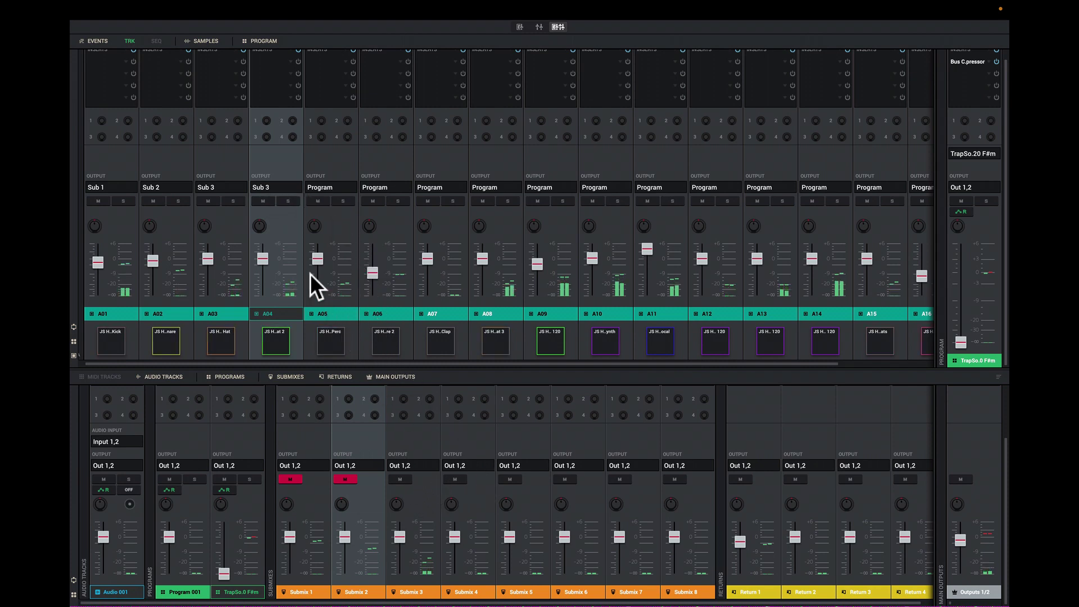
# Pan the hats A03 and A04 to opposite sides, with A04 at 18R, and lower A04's level to -2.82 dB.
pyautogui.moveTo(260, 226); pyautogui.dragTo(203, 236)
pyautogui.click(204, 226)
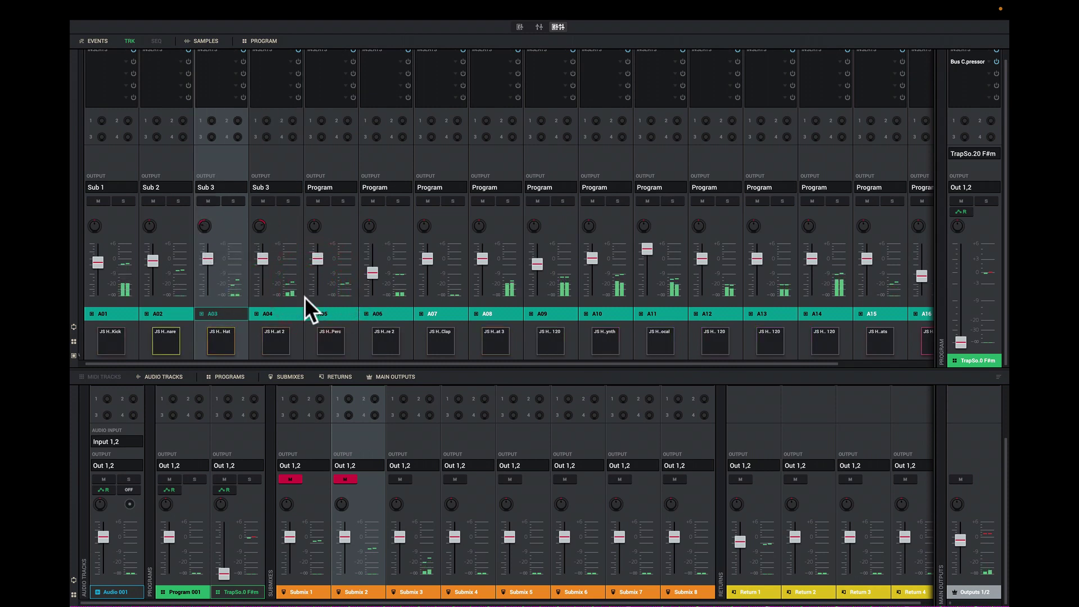
pyautogui.click(204, 226)
pyautogui.moveTo(204, 226); pyautogui.dragTo(255, 224)
pyautogui.moveTo(266, 268)
pyautogui.moveTo(263, 259); pyautogui.dragTo(263, 264)
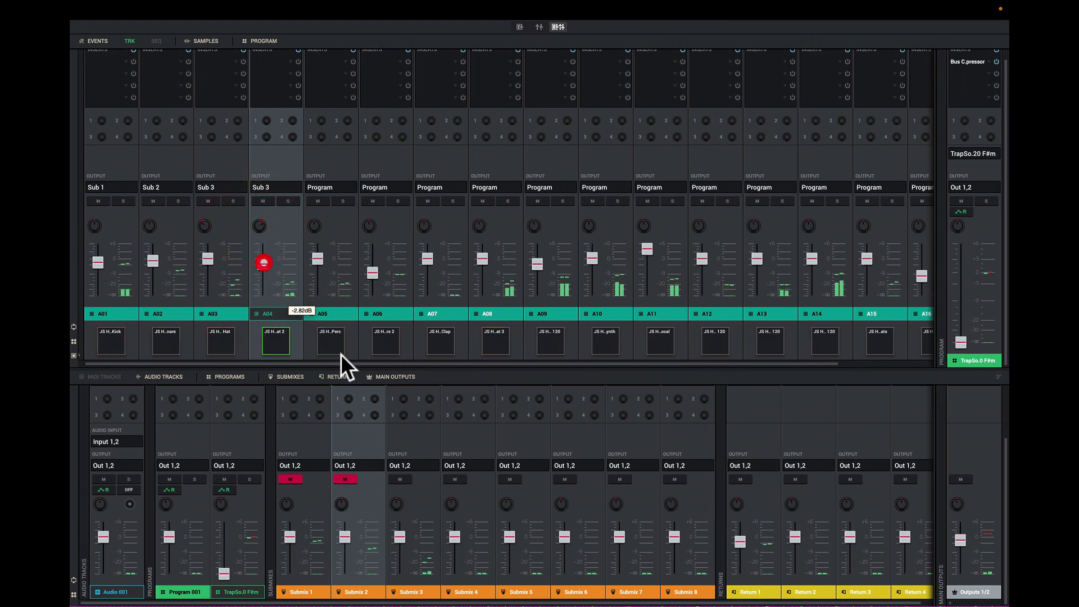
# Unmute Submix 2 and Submix 1 and bring the drum program's fader back up to about -6.66 dB.
pyautogui.click(344, 479)
pyautogui.click(299, 480)
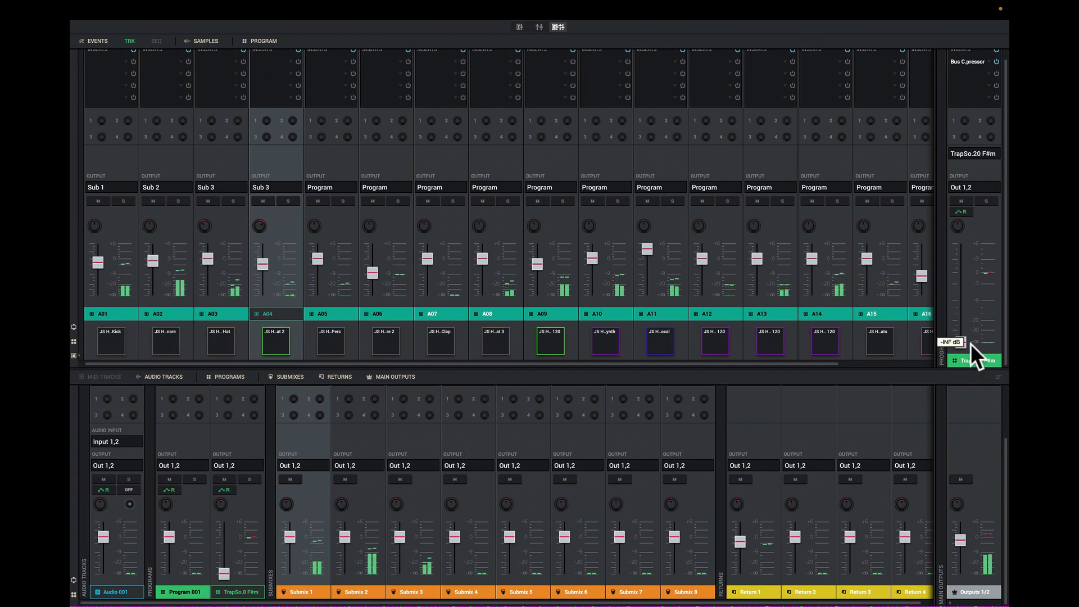
pyautogui.moveTo(961, 340); pyautogui.dragTo(957, 293)
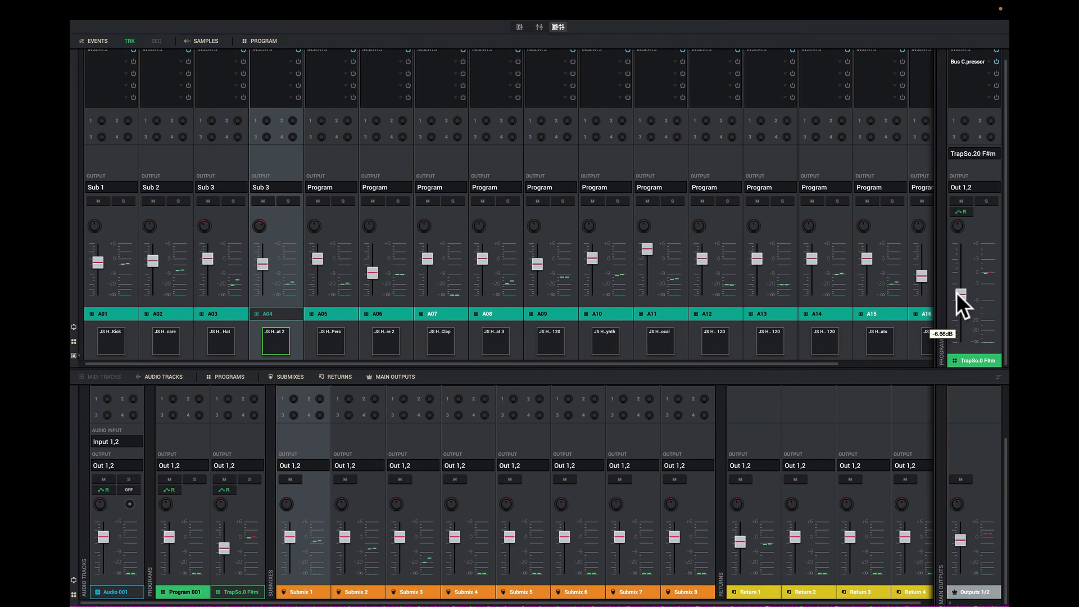
# Enlarge the lower mixer section to reach the inserts and check the effect list for the Outputs 1/2 insert.
pyautogui.moveTo(888, 368); pyautogui.dragTo(884, 266)
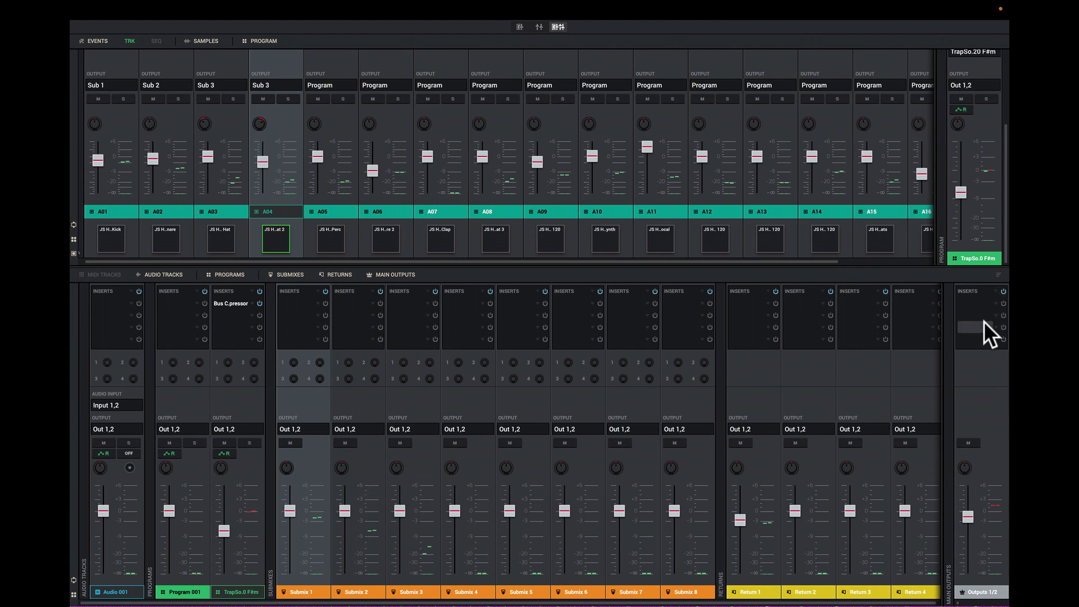
pyautogui.click(995, 303)
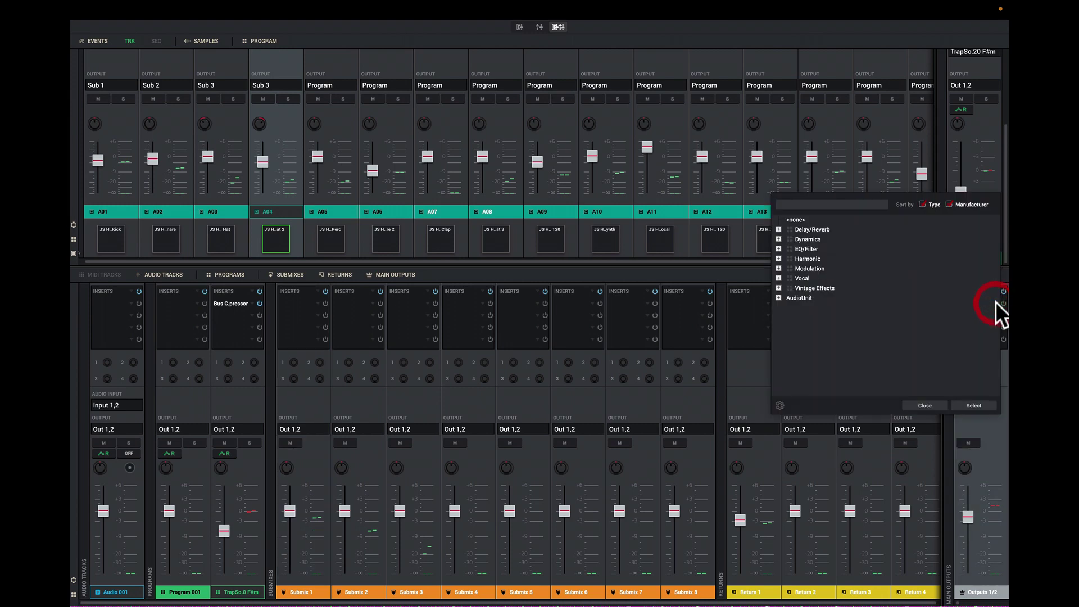
pyautogui.click(919, 405)
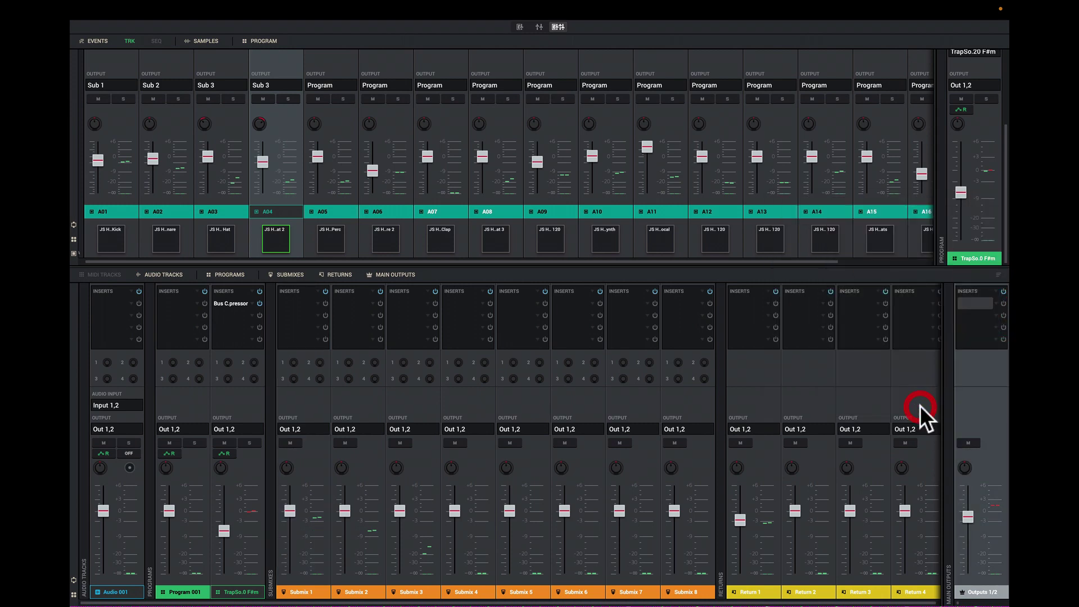
# Load the factory FX rack Master Buss Pop.xfx from the 10 Mastering folder onto Outputs 1/2 and return to the mixer.
pyautogui.click(974, 289)
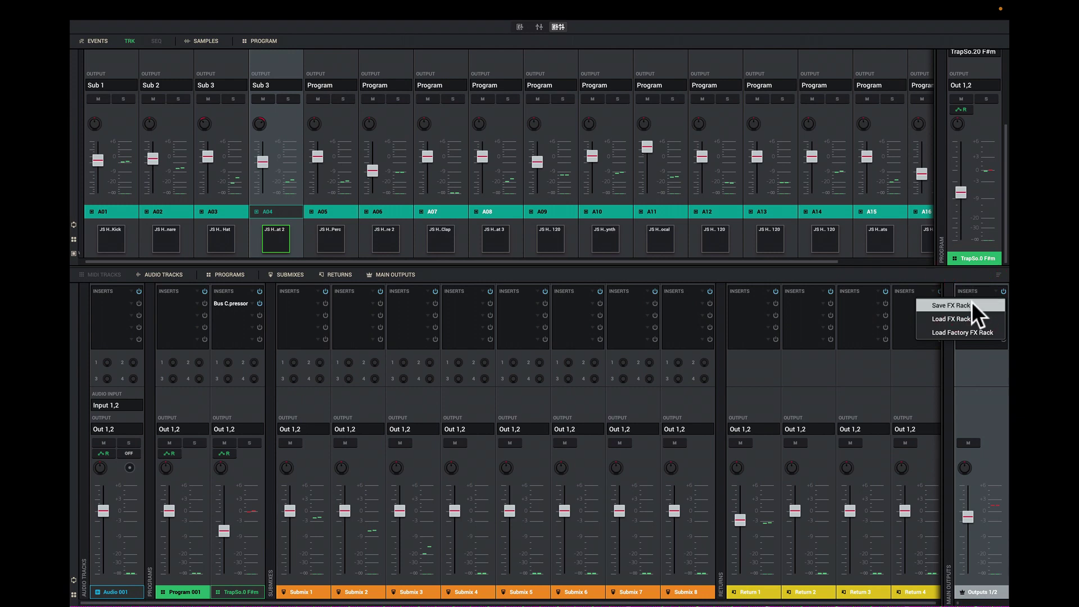
pyautogui.click(975, 331)
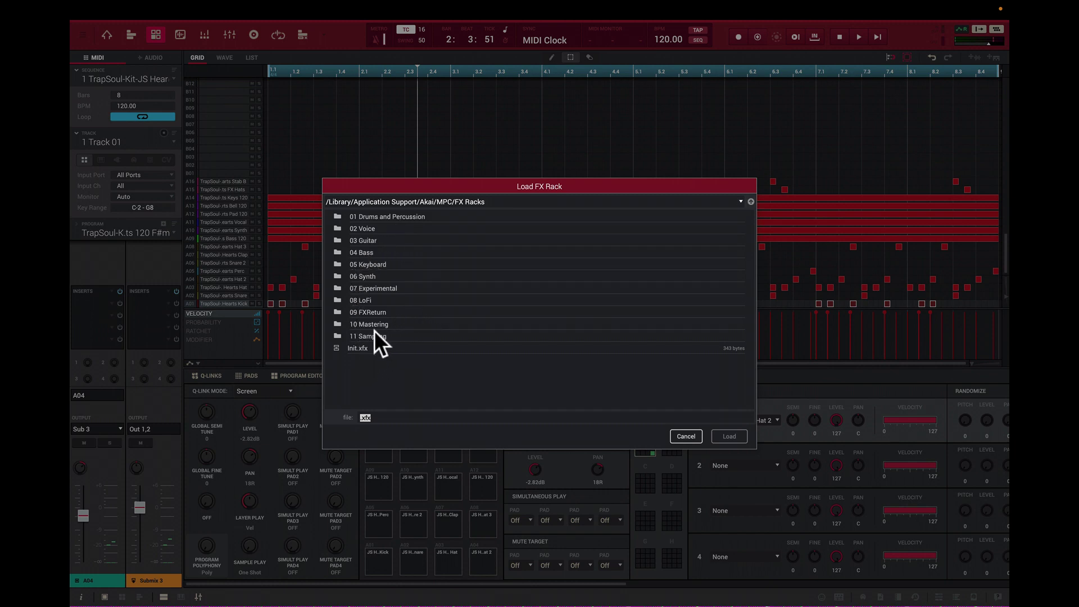
pyautogui.click(337, 321)
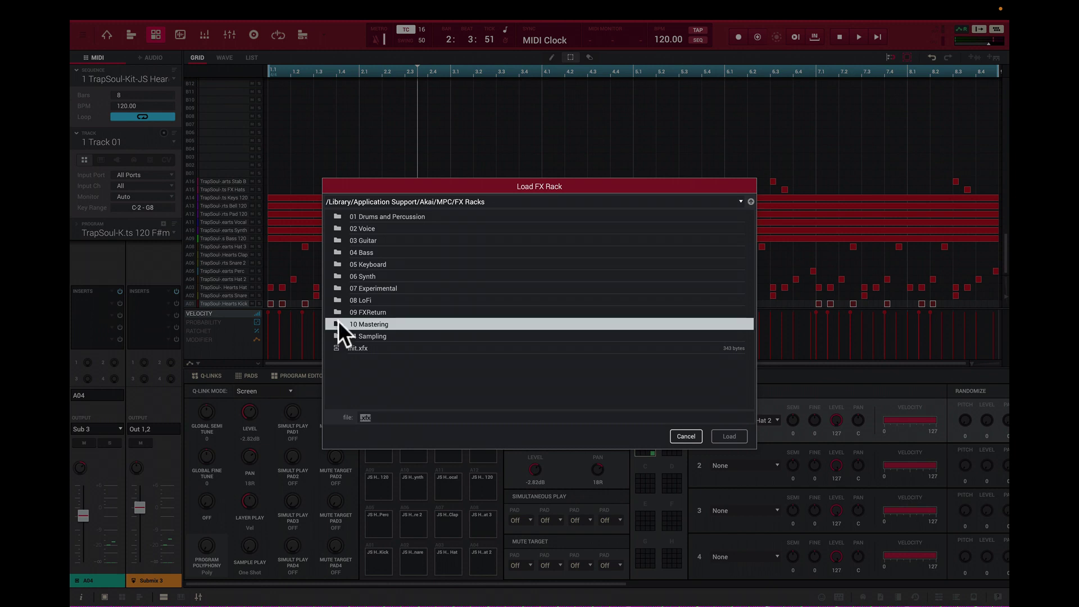
pyautogui.doubleClick(338, 321)
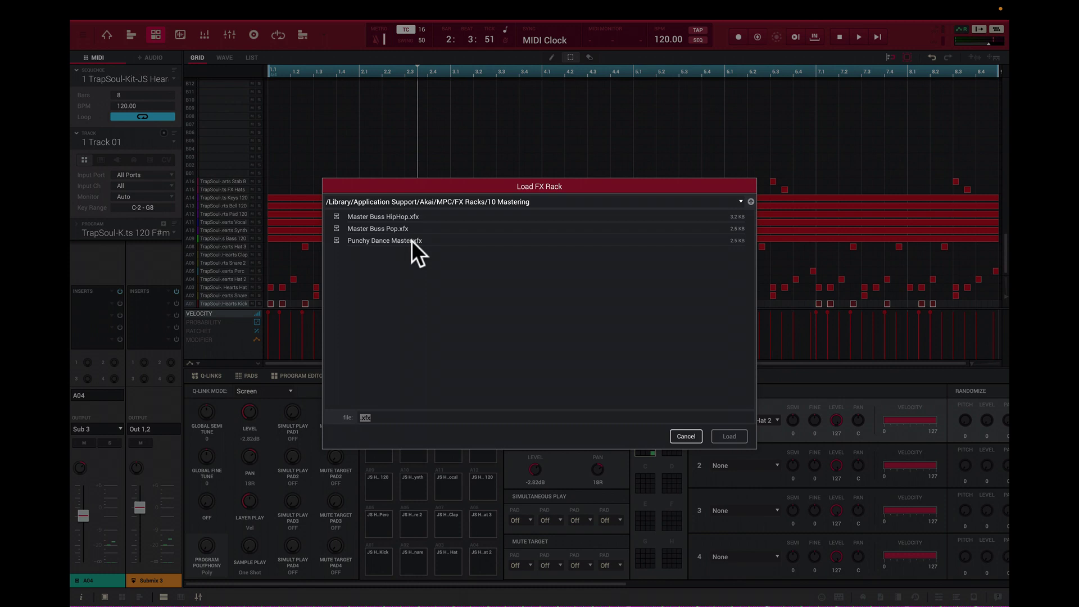
pyautogui.click(359, 227)
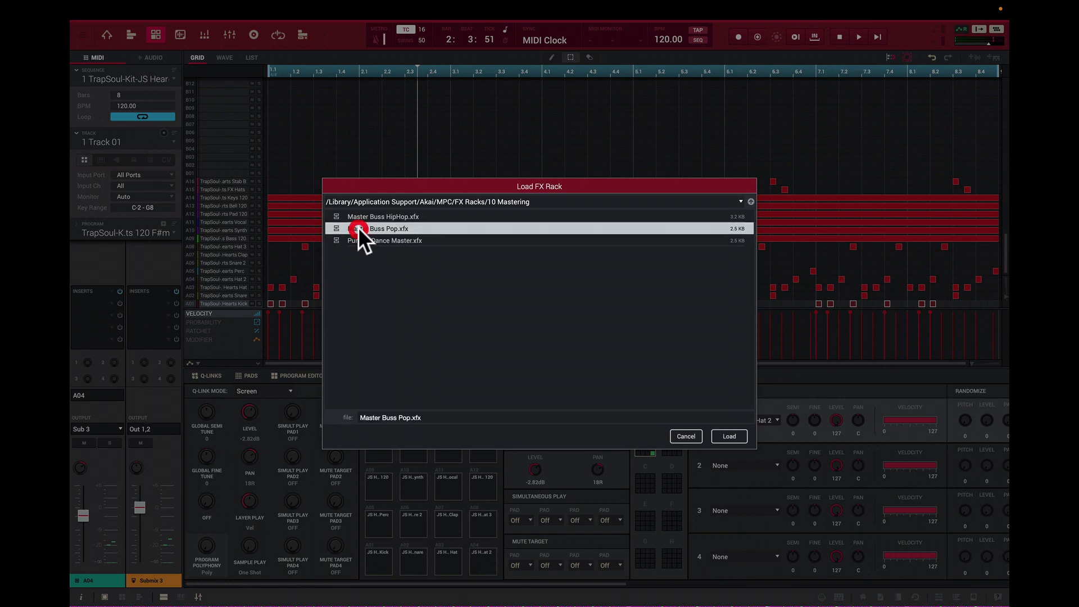
pyautogui.click(729, 436)
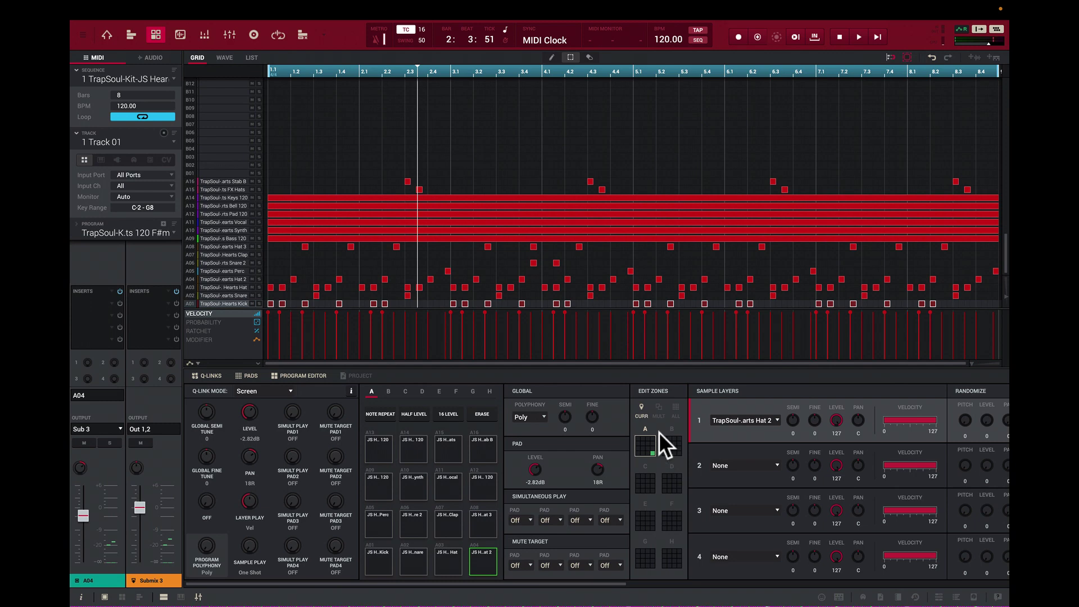
pyautogui.hotkey('ctrl', 'Right')
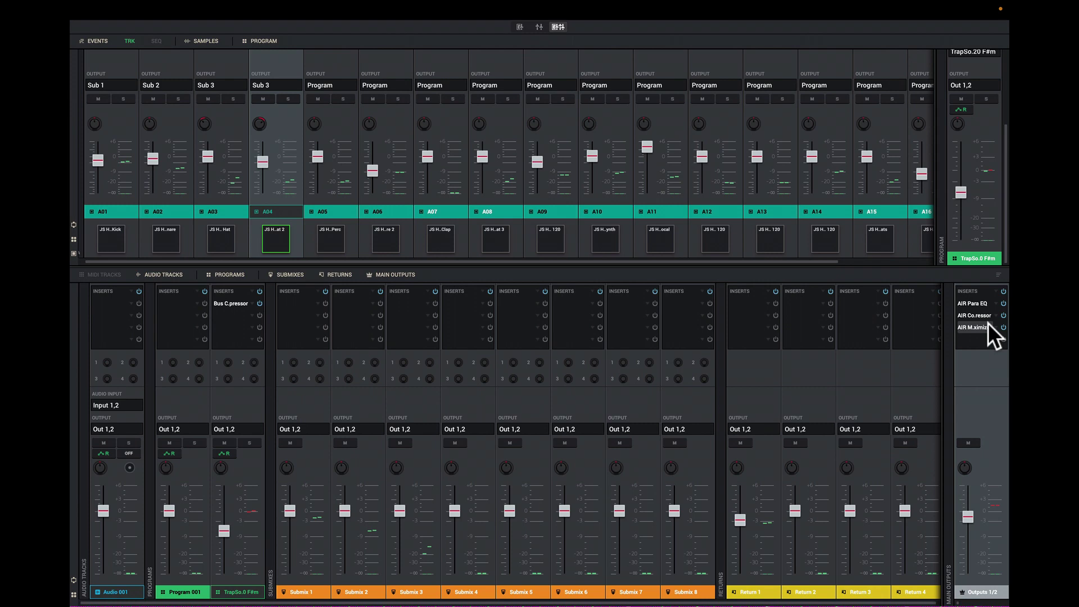
# Compare playback with the AIR compressor on Outputs 1/2 bypassed and switched back on.
pyautogui.press('space')
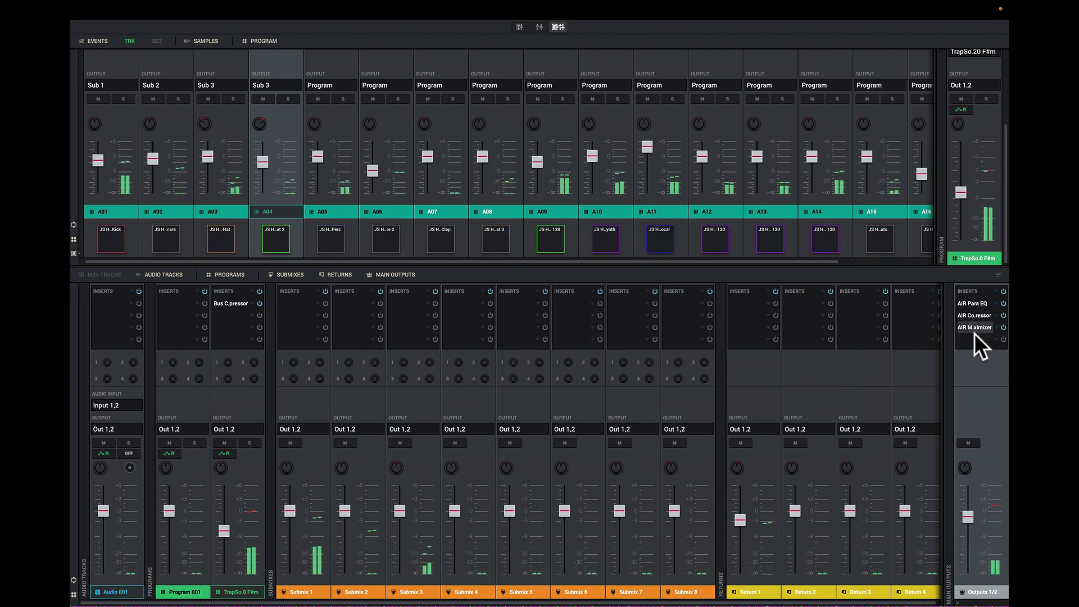
pyautogui.click(1002, 315)
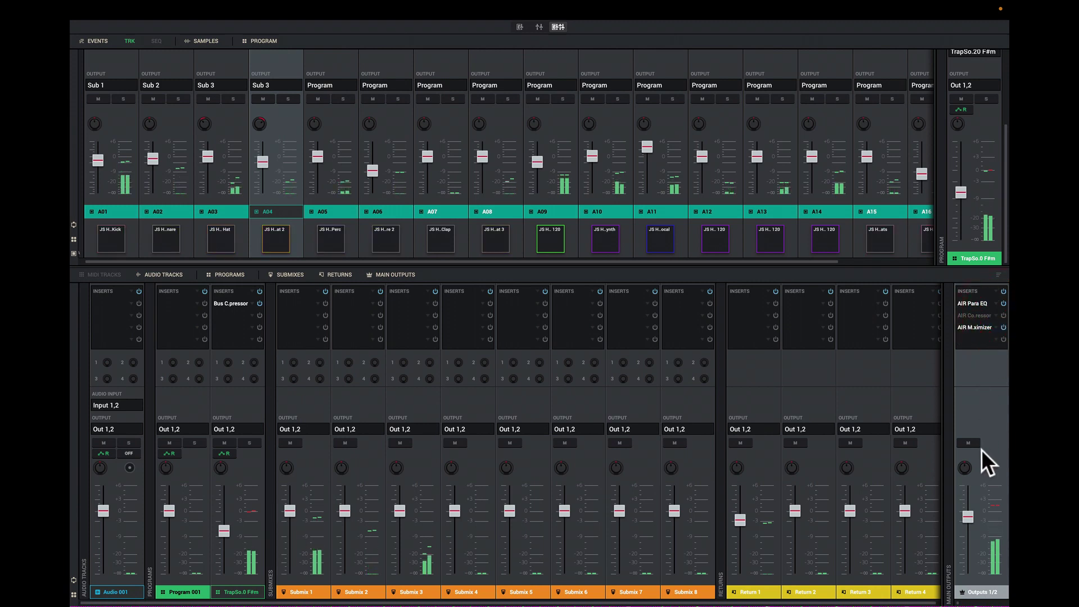
pyautogui.moveTo(962, 540)
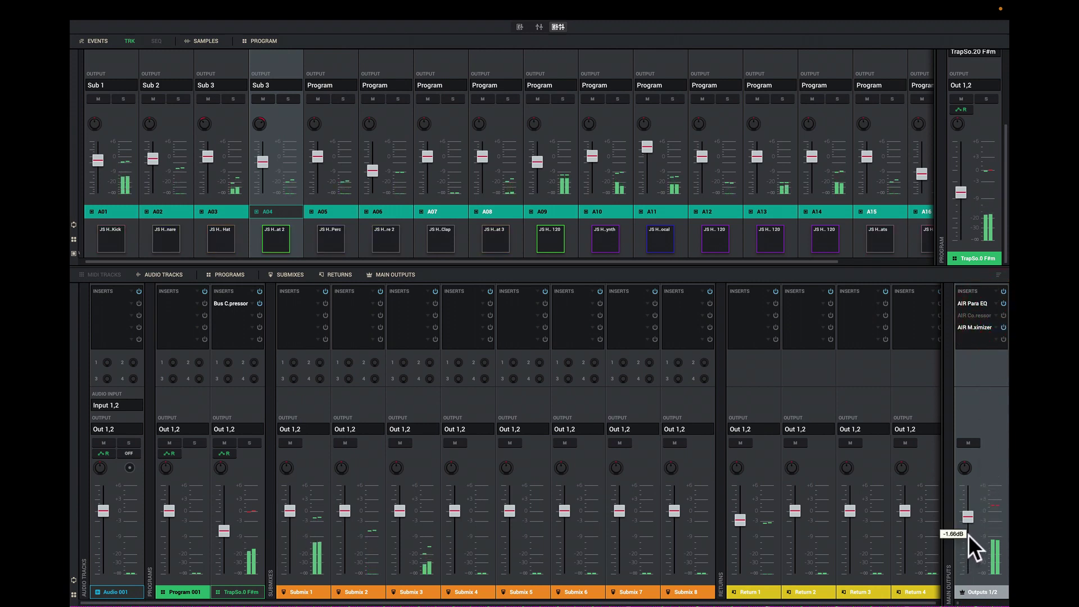
pyautogui.press('space')
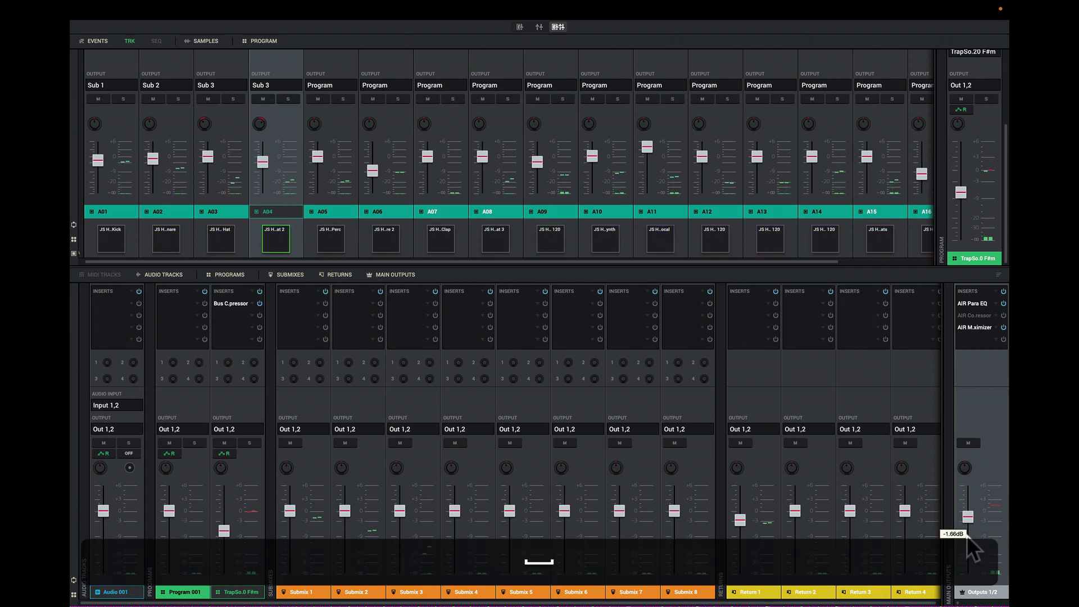
pyautogui.click(1004, 315)
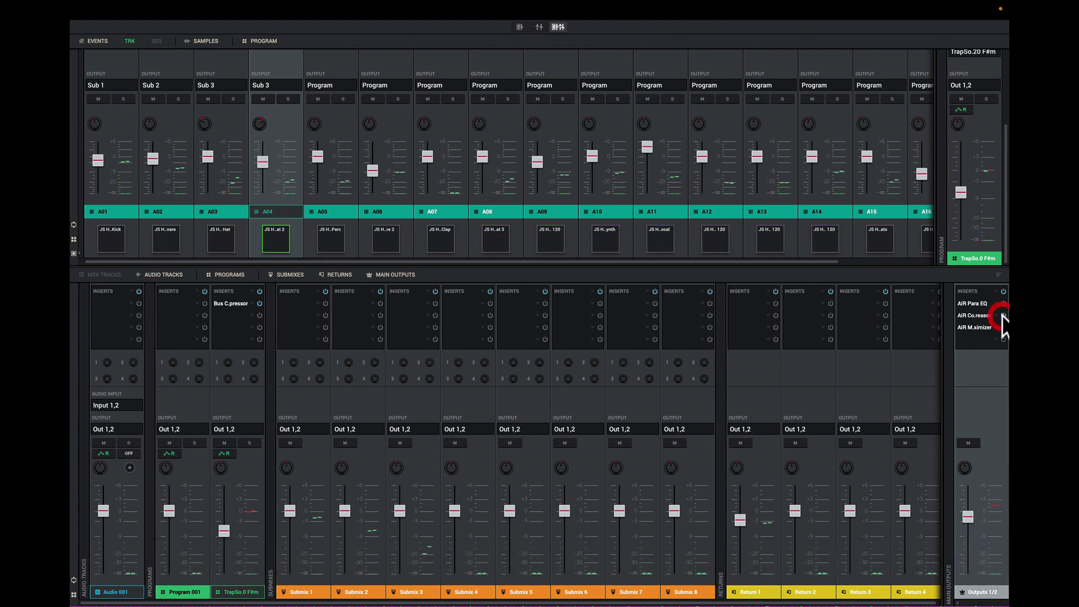
pyautogui.press('space')
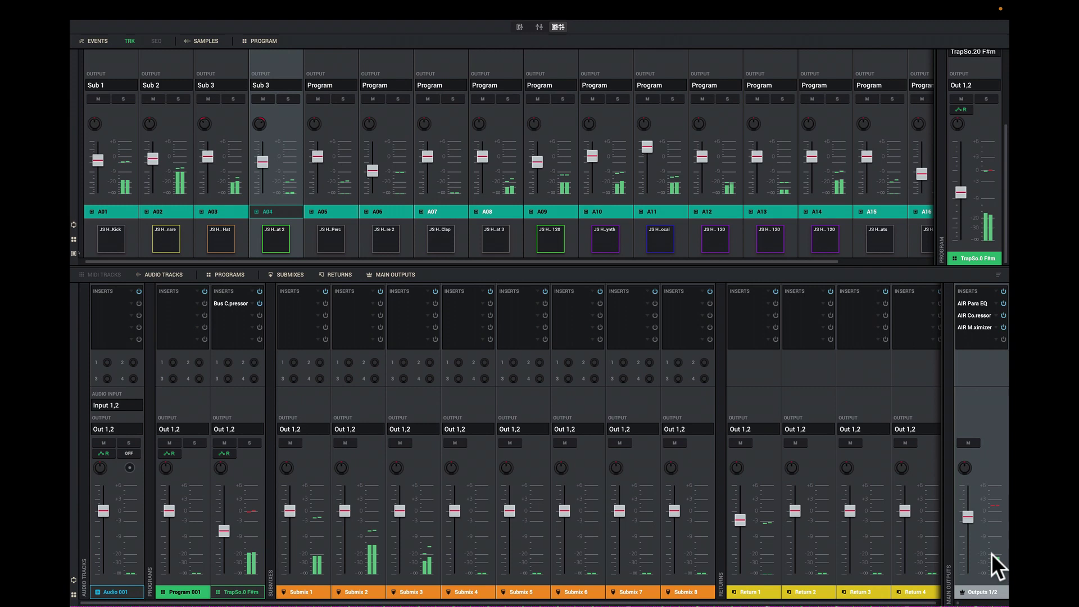
# Stop playback, lower the Outputs 1/2 fader to about -3.02 dB and start playback again.
pyautogui.click(994, 506)
pyautogui.moveTo(972, 521)
pyautogui.press('space')
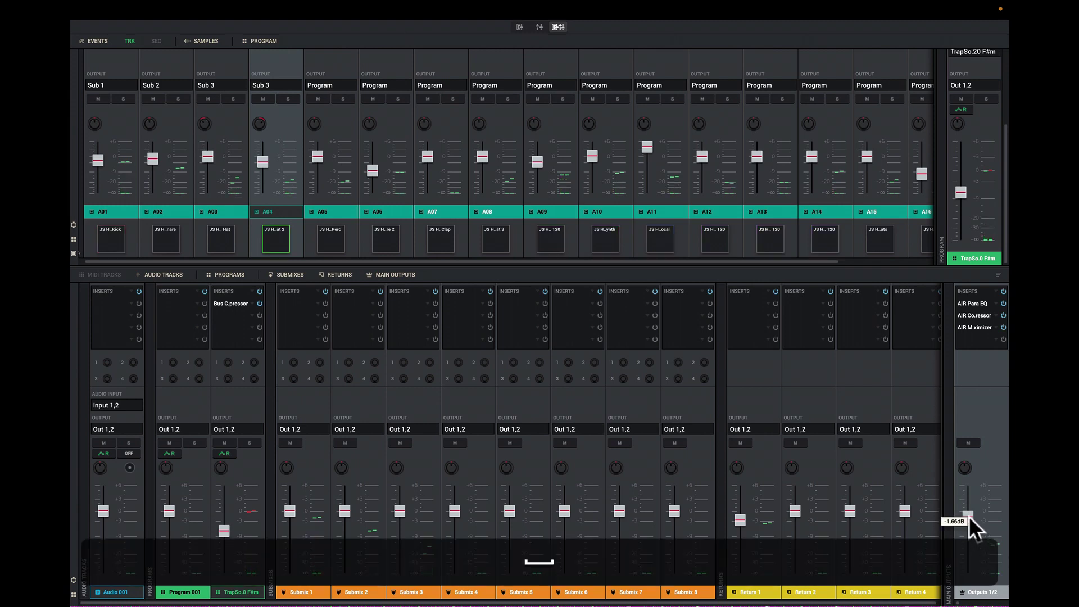
pyautogui.scroll(-2, 968, 516)
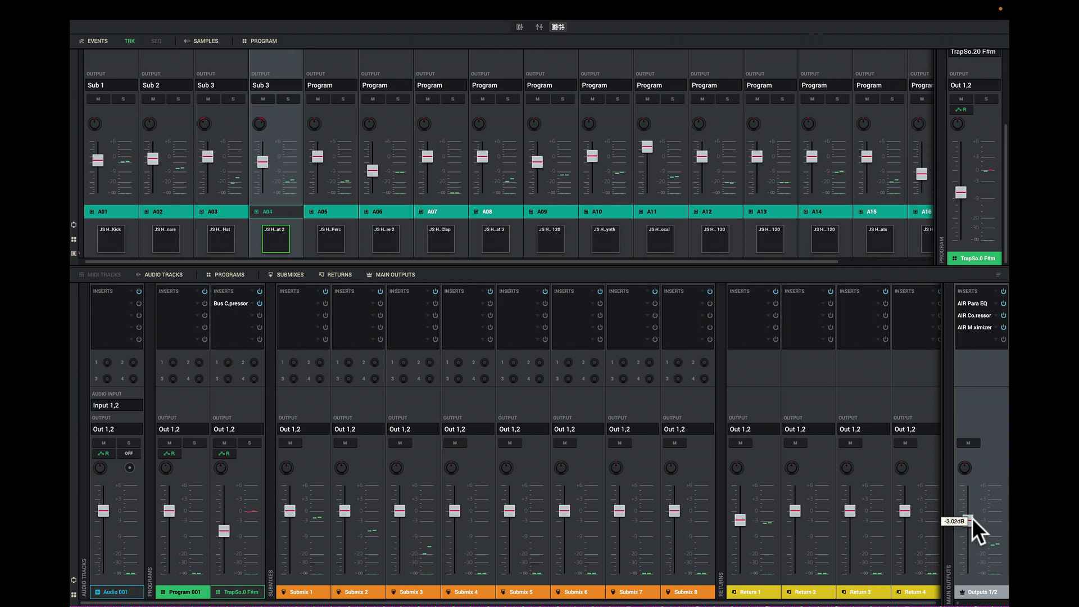
pyautogui.click(972, 519)
pyautogui.press('space')
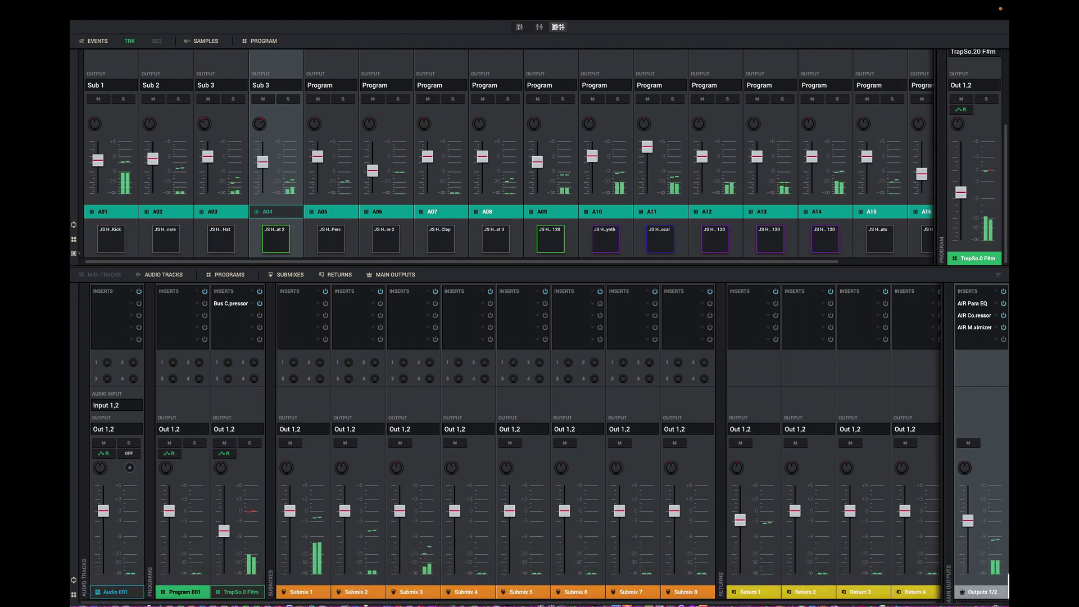
# Bypass the AIR compressor on Outputs 1/2 and raise the drum program's fader slightly.
pyautogui.click(1003, 315)
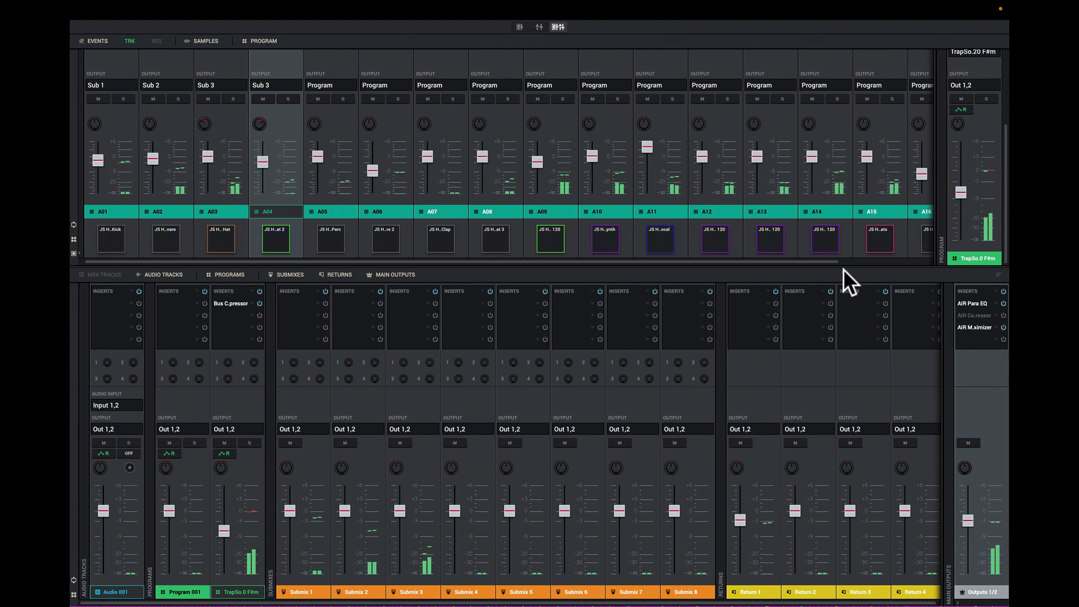
pyautogui.moveTo(762, 160)
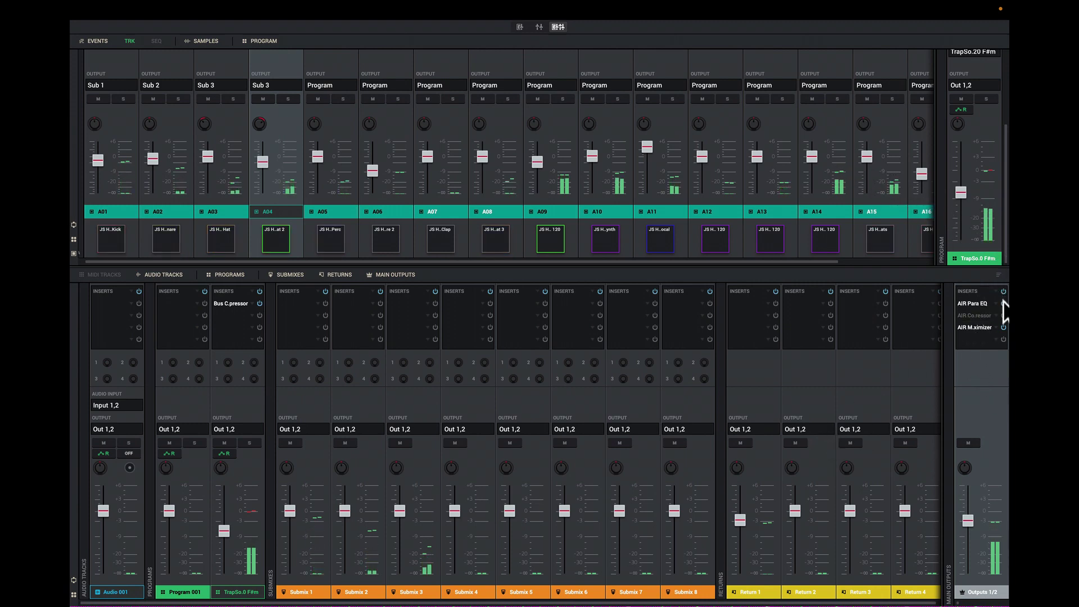
pyautogui.moveTo(962, 195)
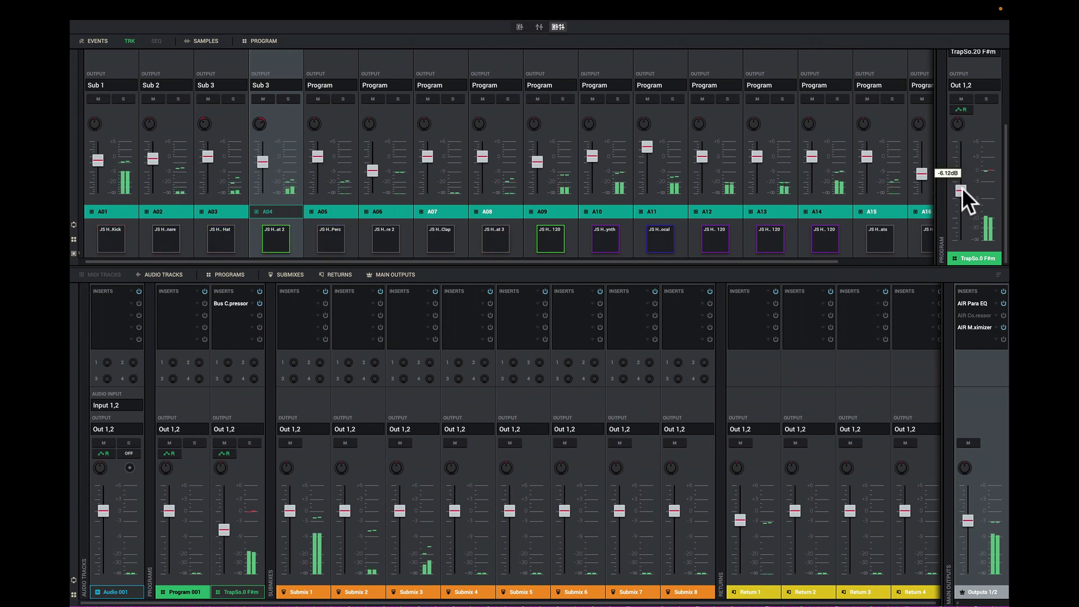
pyautogui.moveTo(961, 191); pyautogui.dragTo(963, 187)
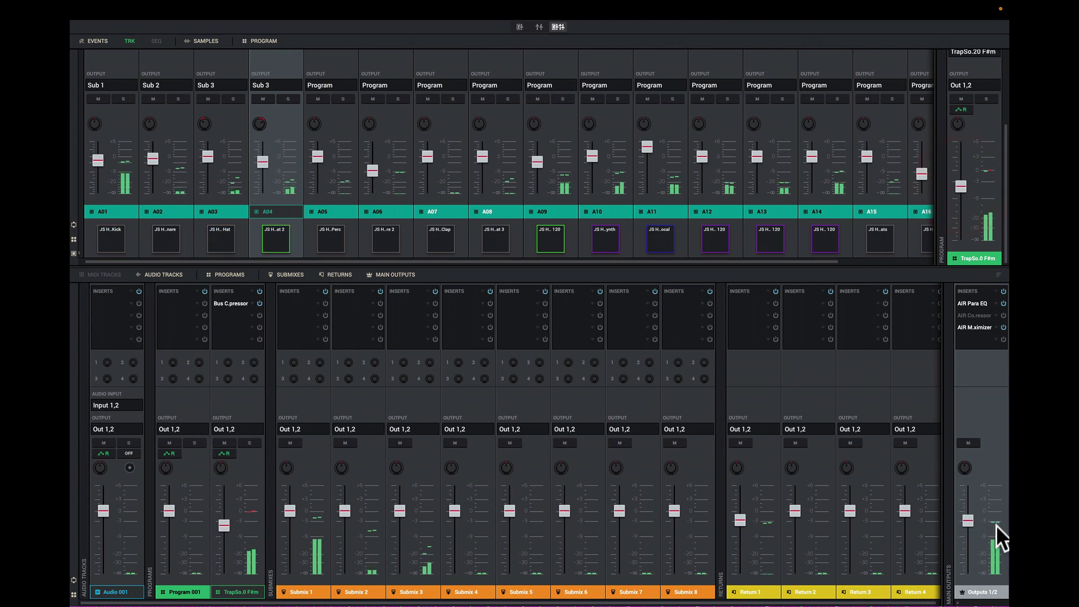
pyautogui.moveTo(956, 188); pyautogui.dragTo(961, 187)
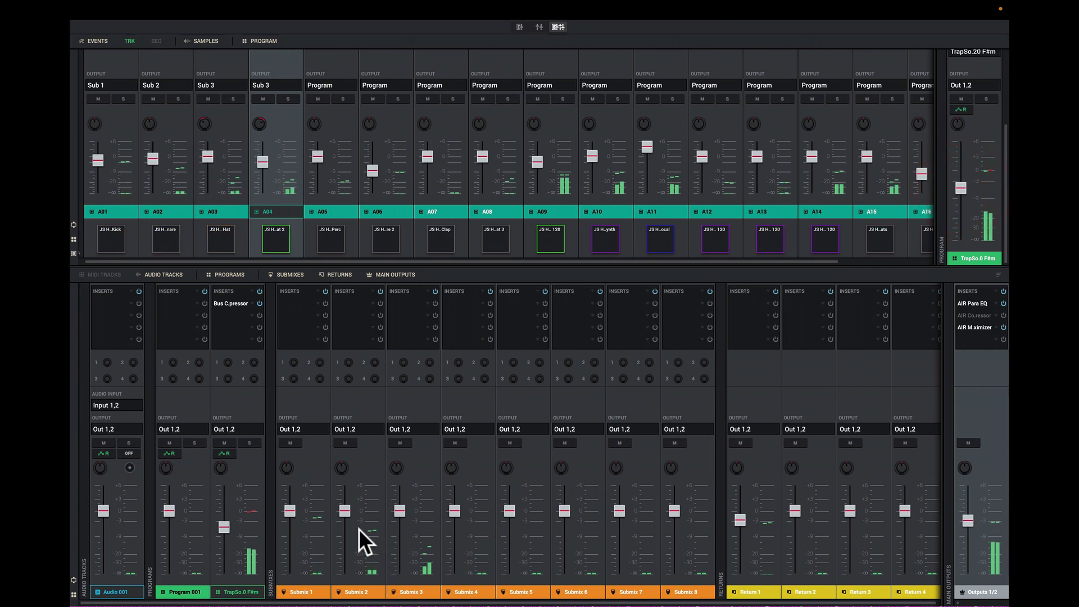
# Rebalance the submixes during playback: raise Submix 1 slightly, lower Submix 2 and set Submix 3 to about -1.87 dB.
pyautogui.moveTo(344, 511); pyautogui.dragTo(401, 515)
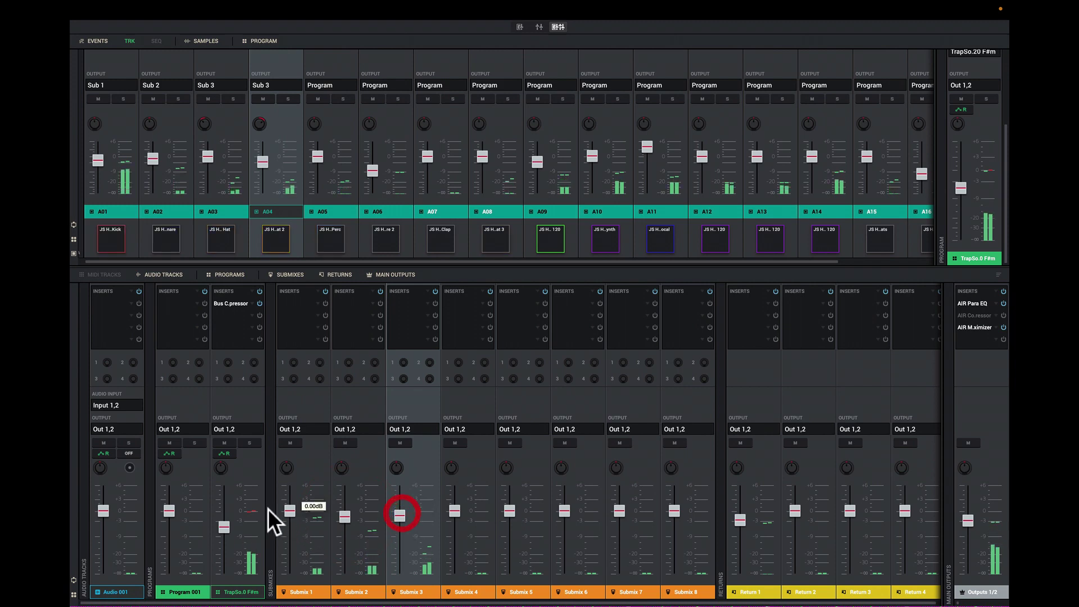
pyautogui.moveTo(293, 505); pyautogui.dragTo(295, 500)
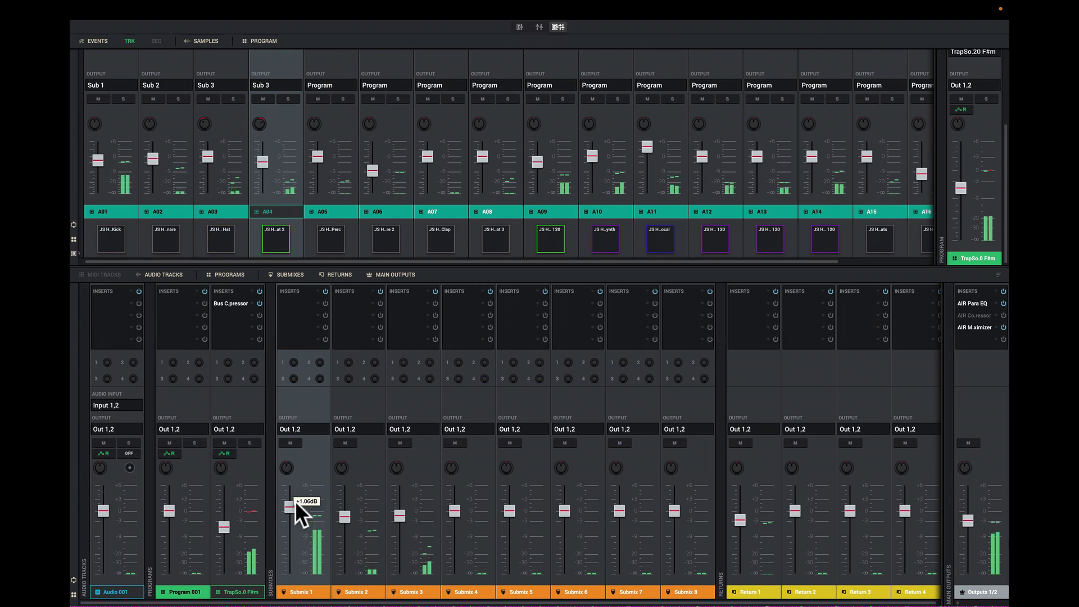
pyautogui.moveTo(295, 501); pyautogui.dragTo(399, 513)
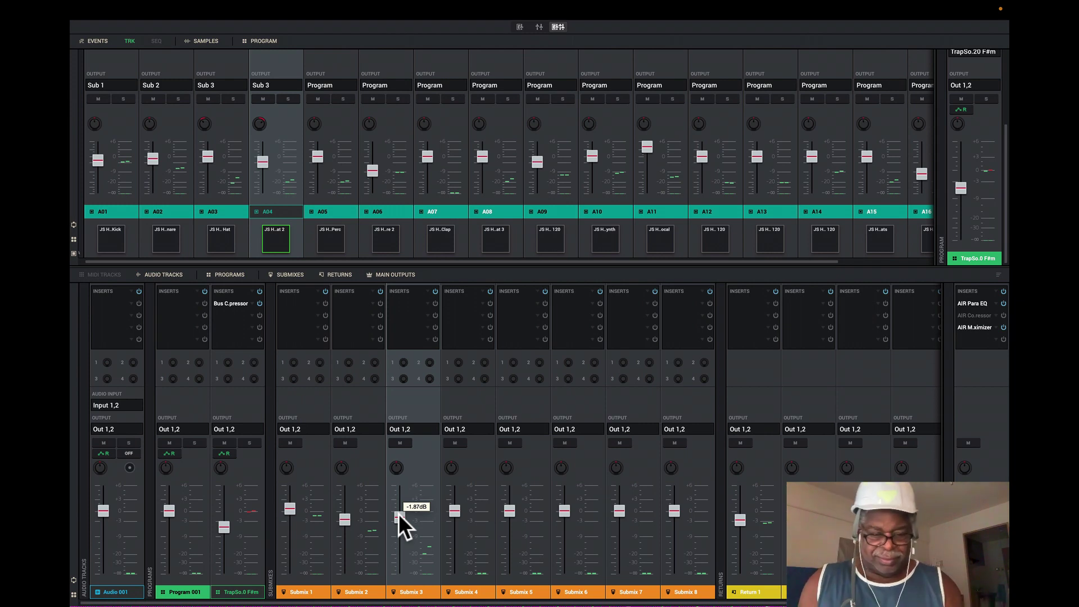
# Restart playback and lower the Submix 1 fader to about -0.96 dB.
pyautogui.press('shift+super+space')
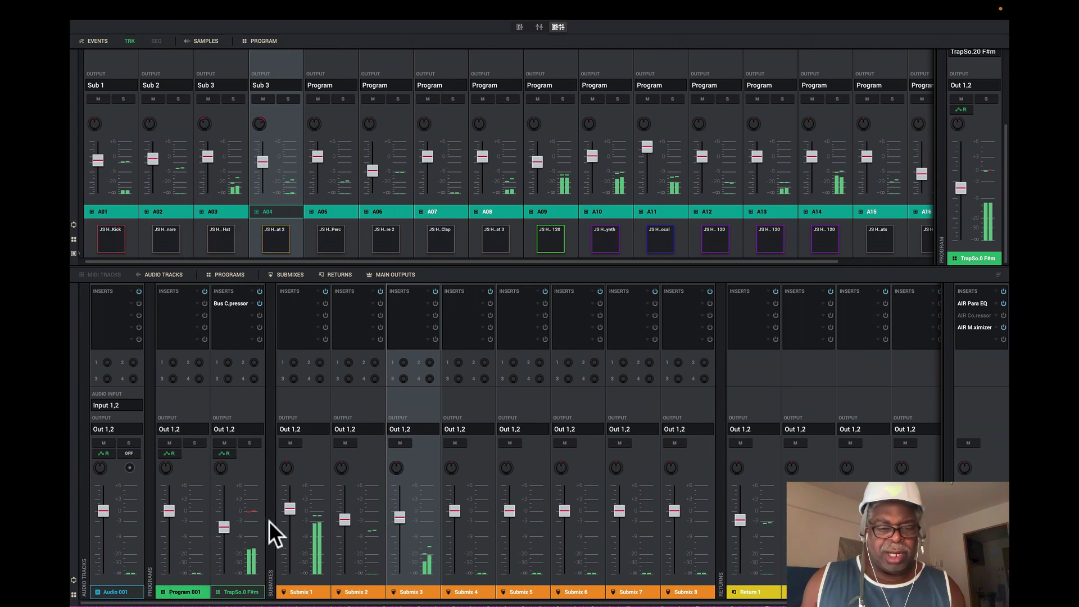
pyautogui.moveTo(289, 509); pyautogui.dragTo(290, 510)
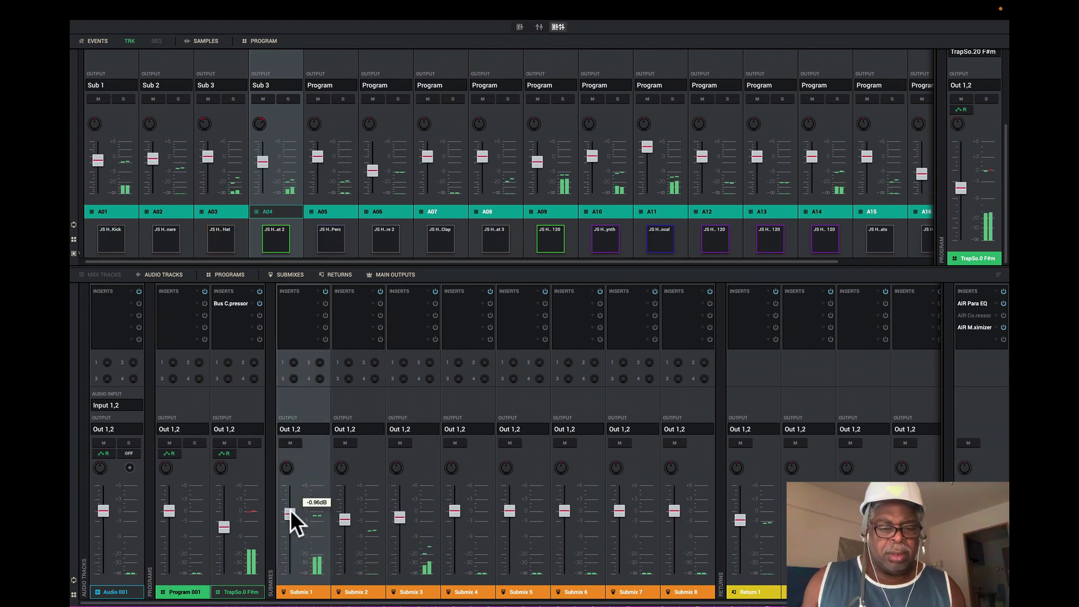
pyautogui.click(289, 510)
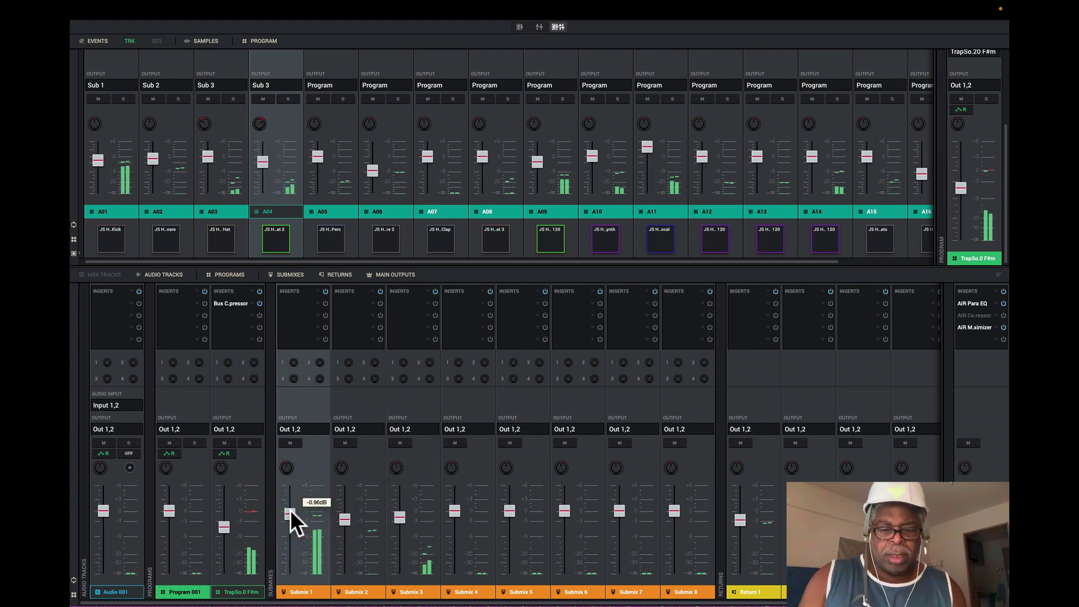